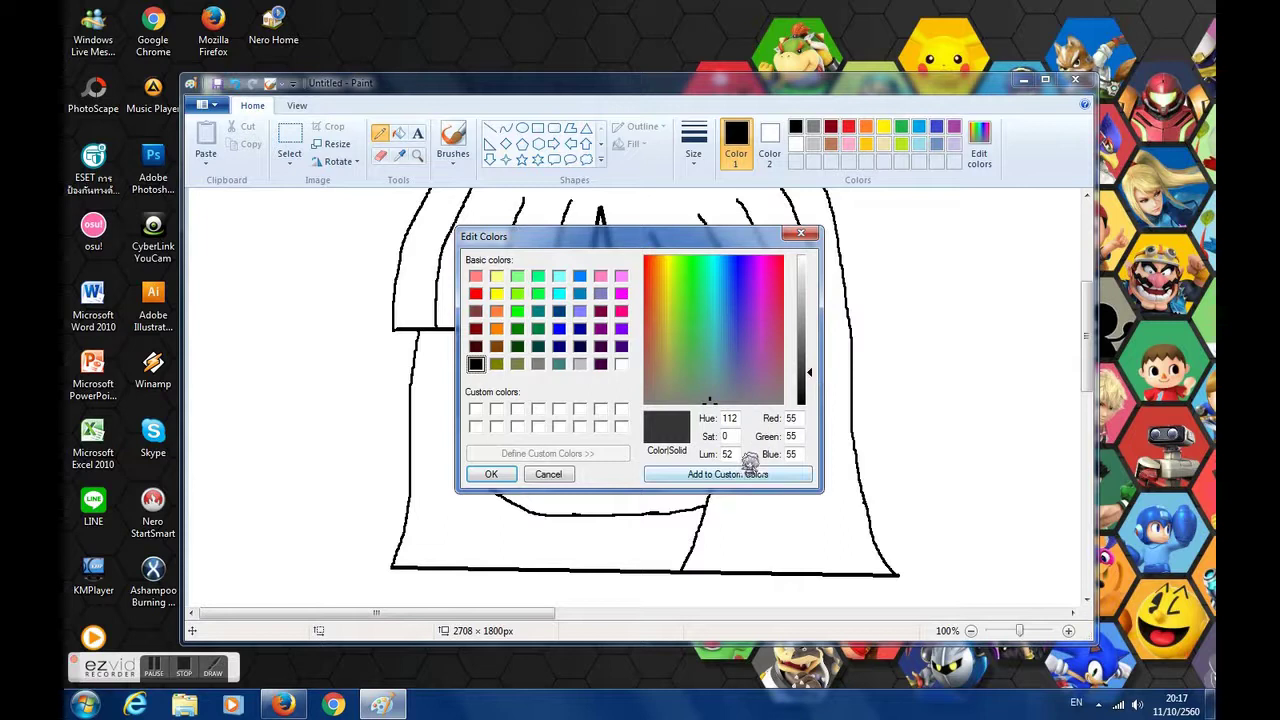
# Fill all sections of the character's hair with the custom dark grey (55, 55, 55)
pyautogui.click(489, 473)
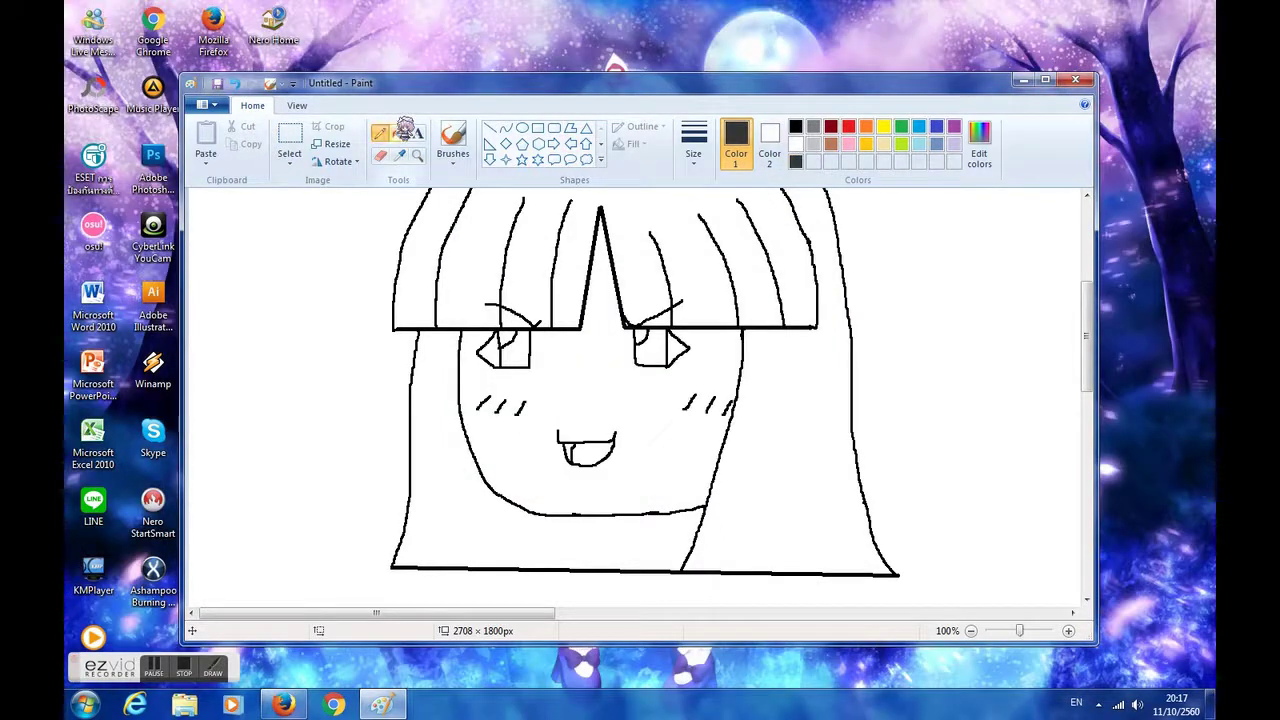
pyautogui.click(398, 133)
pyautogui.click(434, 233)
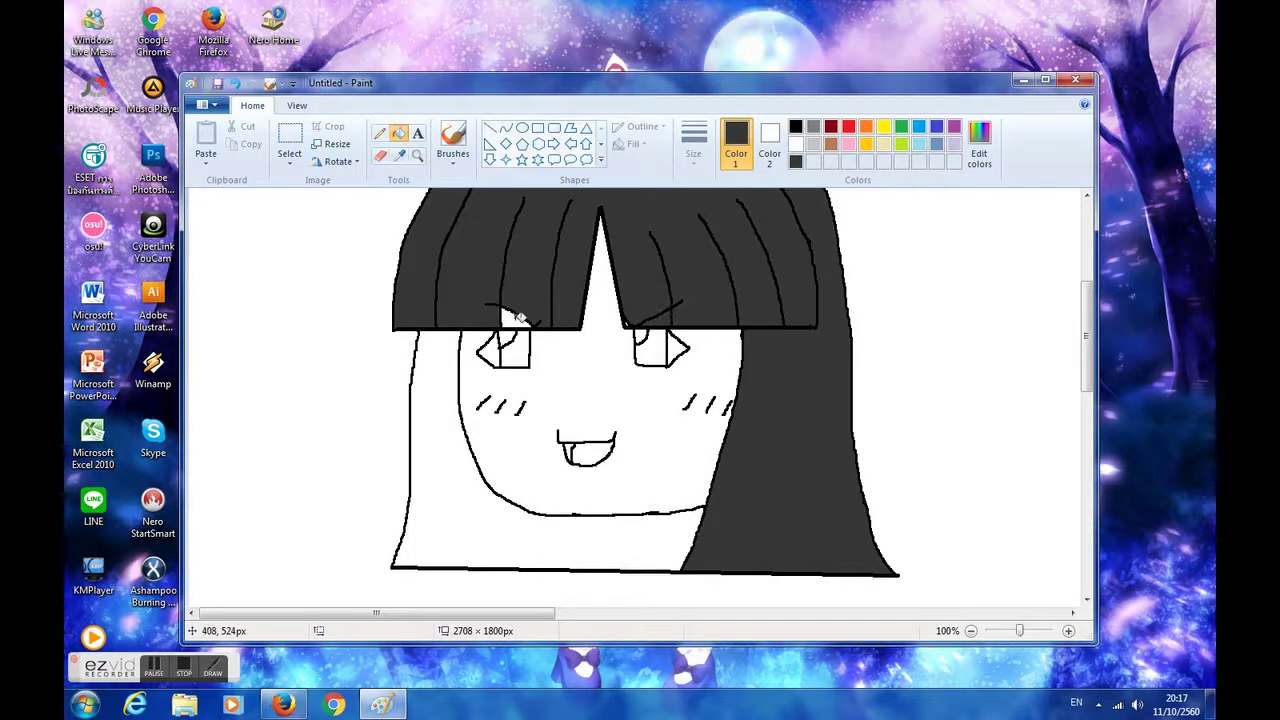
pyautogui.click(430, 440)
# Fill the small left part of the mouth with black and both irises with dark red
pyautogui.click(796, 127)
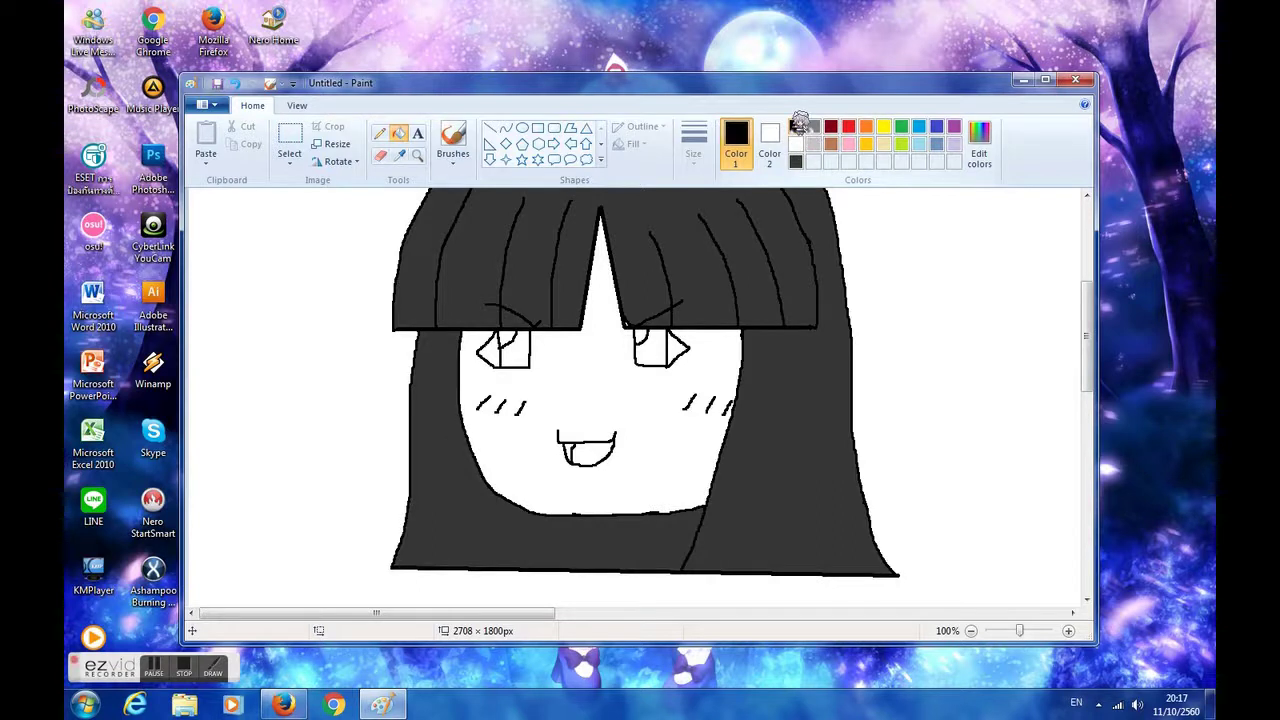
pyautogui.click(573, 449)
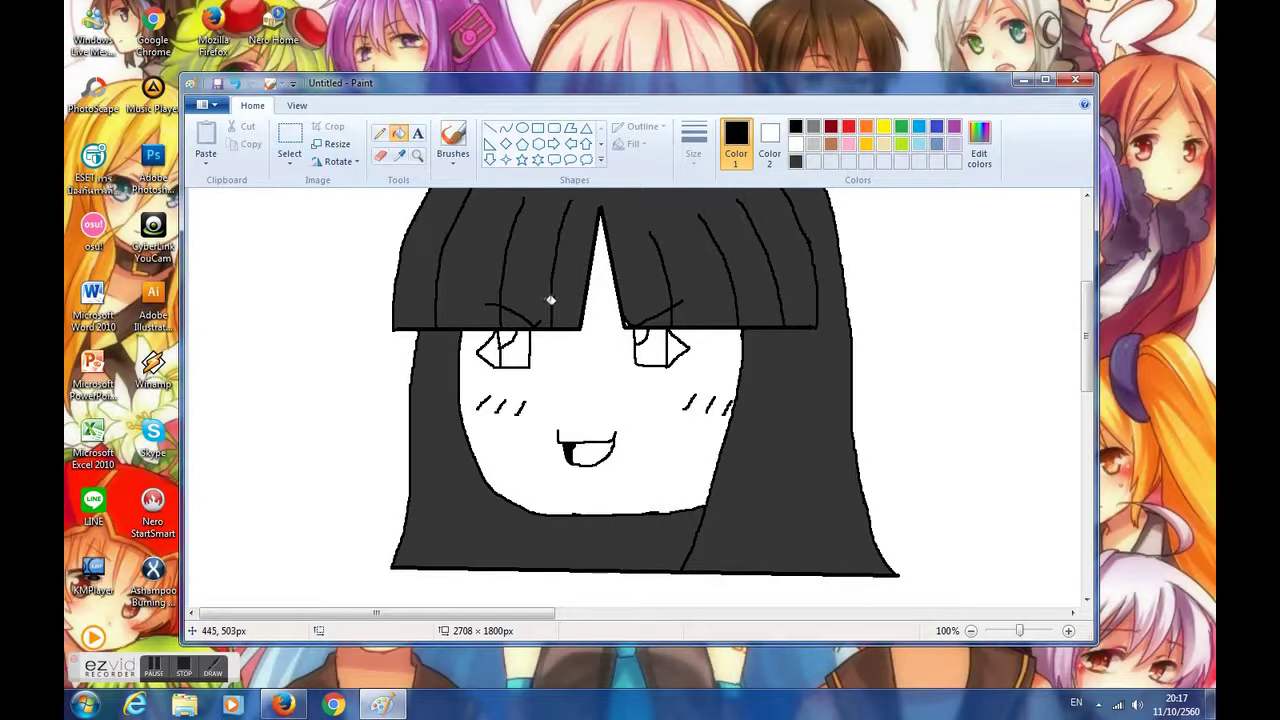
pyautogui.click(831, 127)
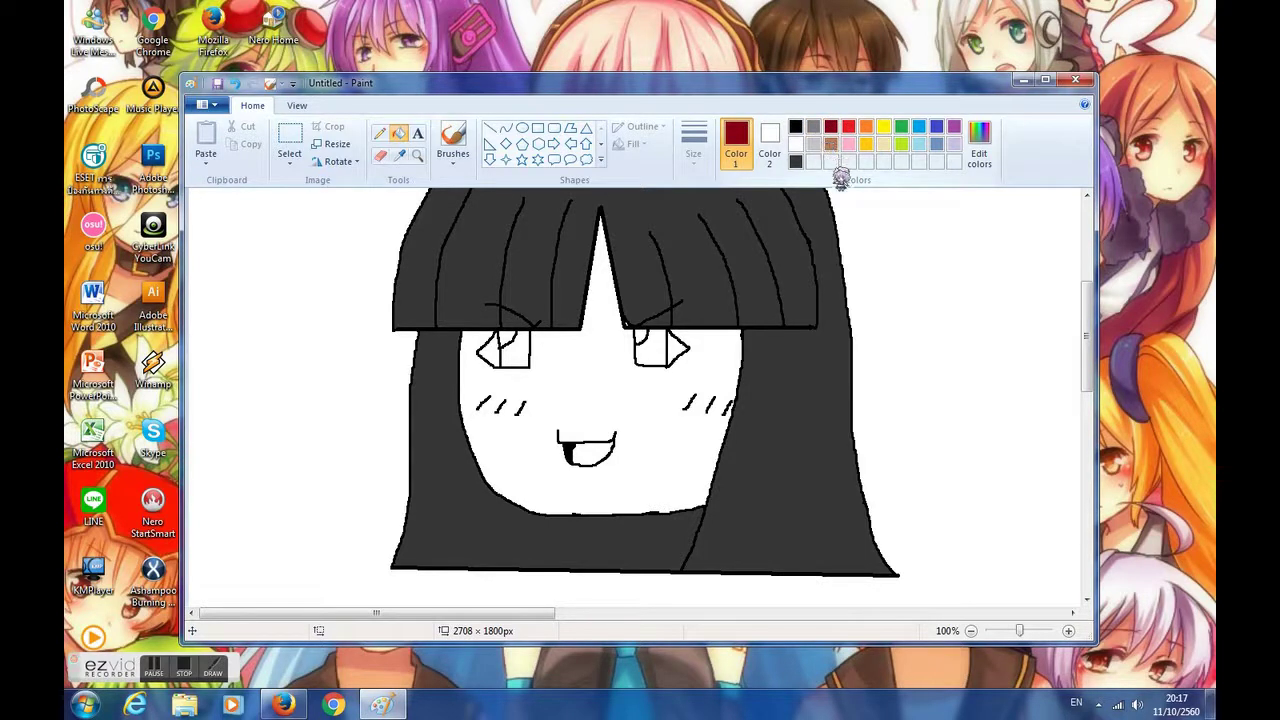
pyautogui.click(527, 358)
pyautogui.click(652, 353)
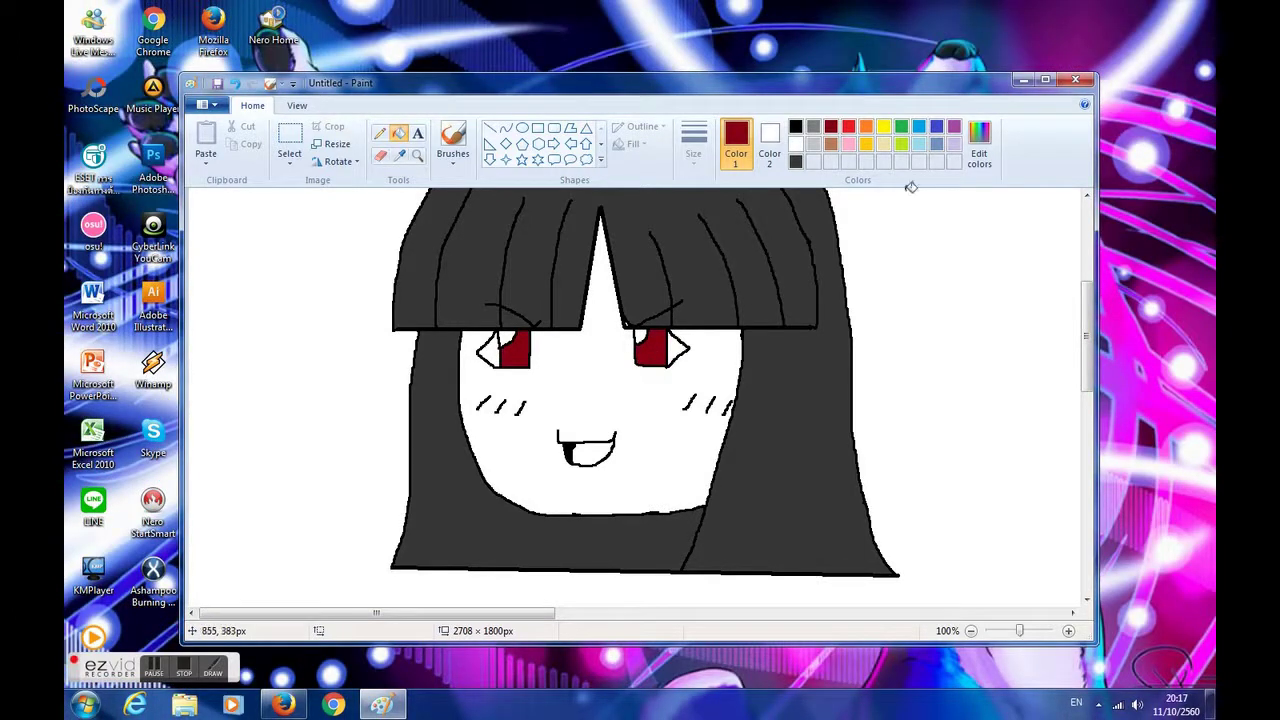
# Define a custom red (187, 0, 28) and use it with the Pencil on the left iris
pyautogui.click(979, 145)
pyautogui.click(811, 350)
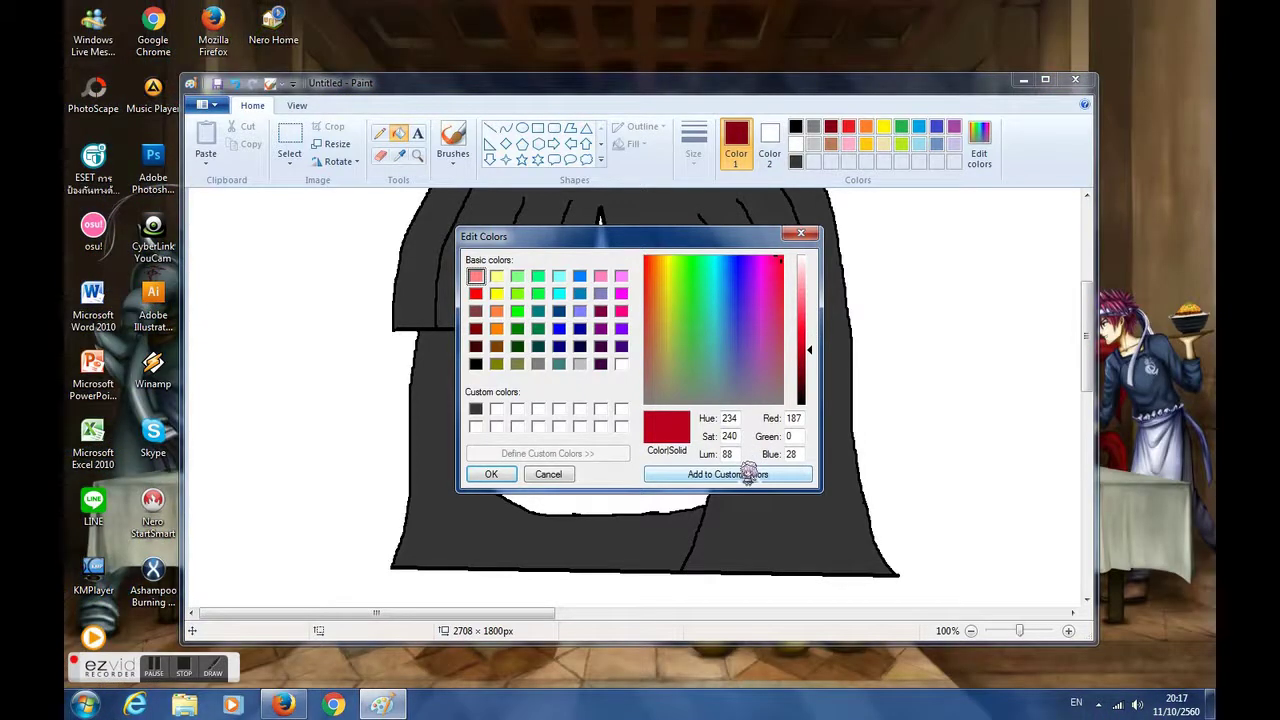
pyautogui.click(748, 474)
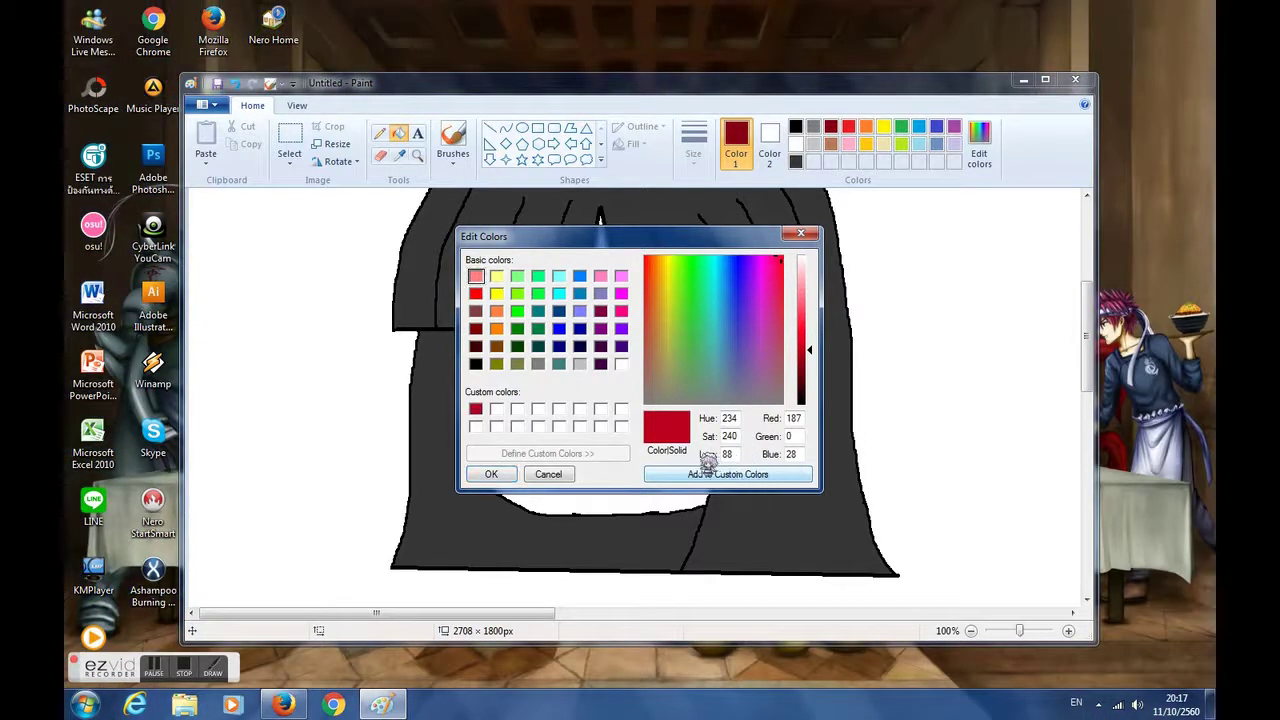
pyautogui.click(496, 474)
pyautogui.click(379, 133)
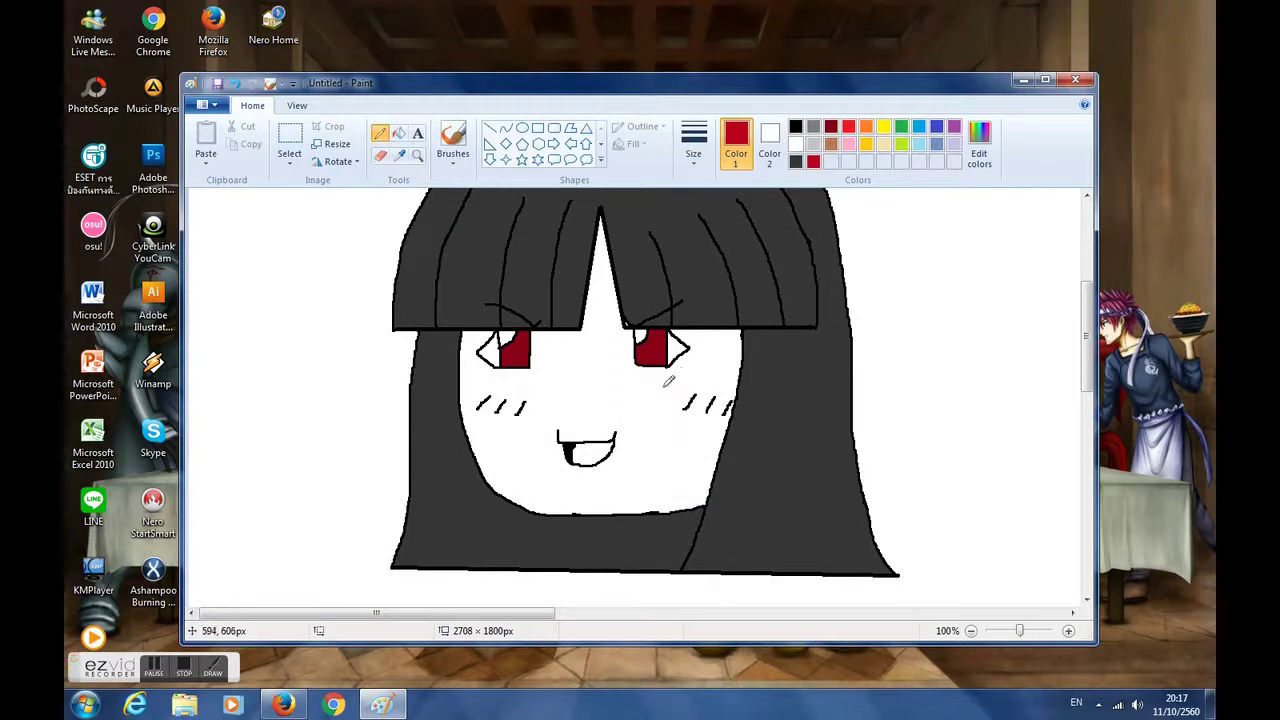
pyautogui.moveTo(509, 358); pyautogui.dragTo(531, 358)
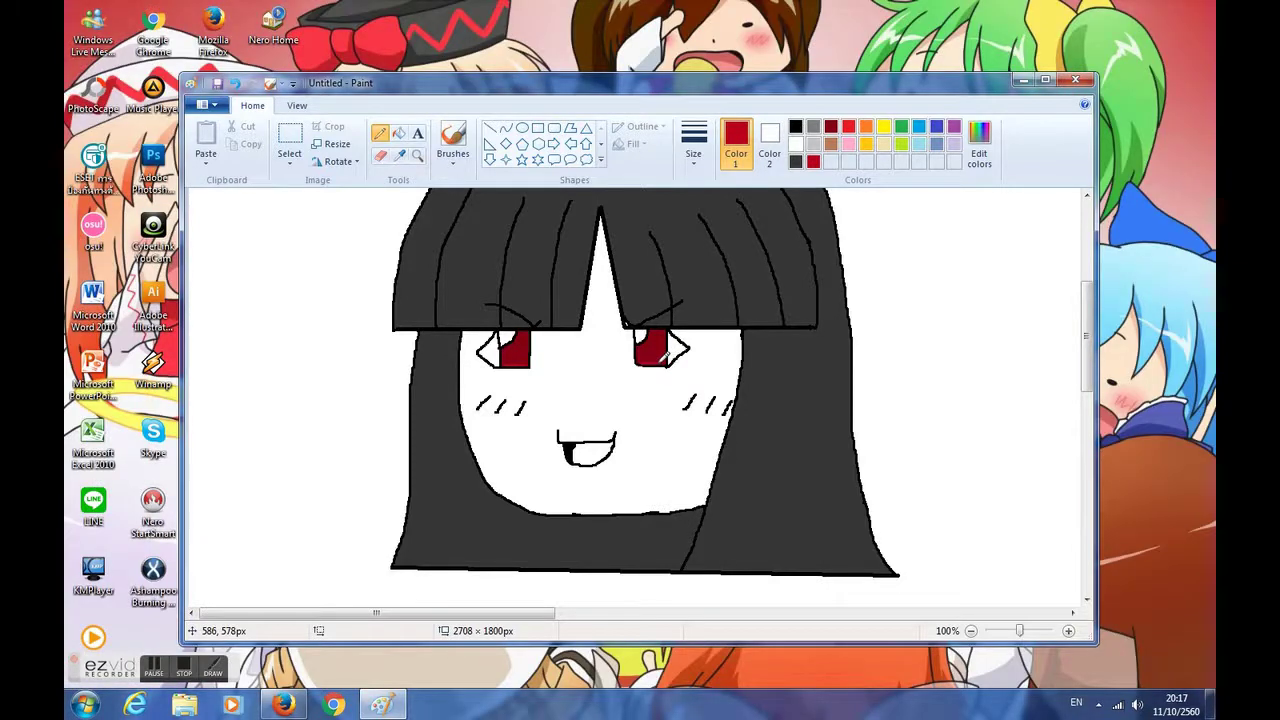
# Mix a custom beige skin tone (238, 219, 191) and fill the face with it
pyautogui.click(883, 144)
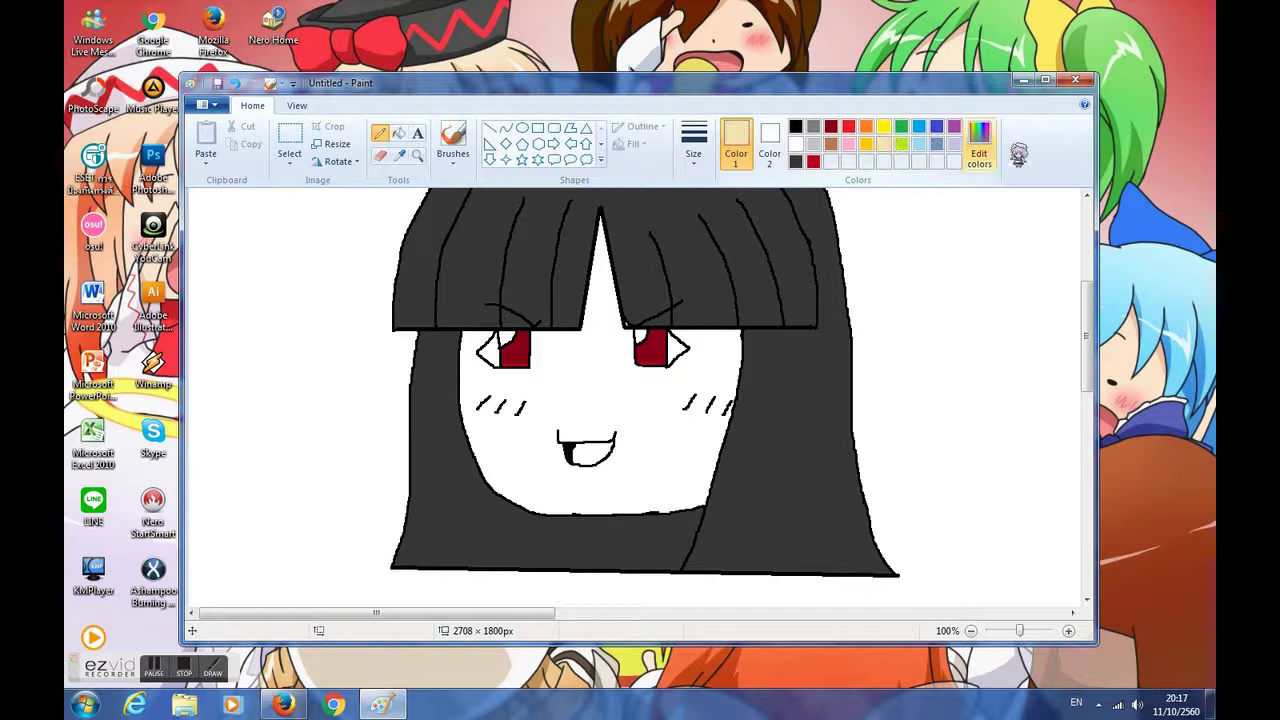
pyautogui.click(983, 147)
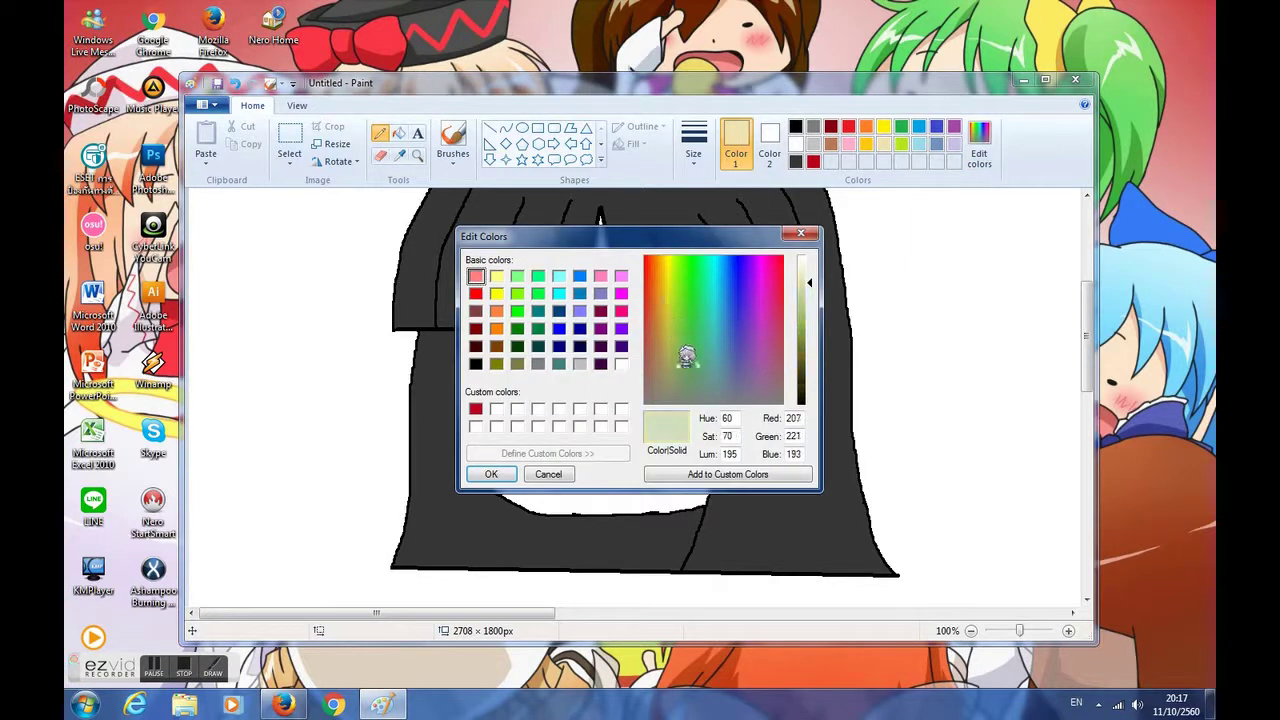
pyautogui.moveTo(667, 303); pyautogui.dragTo(661, 320)
pyautogui.moveTo(810, 285)
pyautogui.mouseDown()
pyautogui.moveTo(812, 308)
pyautogui.moveTo(818, 273)
pyautogui.moveTo(814, 283)
pyautogui.mouseUp()
pyautogui.moveTo(678, 312)
pyautogui.mouseDown()
pyautogui.moveTo(674, 329)
pyautogui.moveTo(665, 305)
pyautogui.moveTo(666, 316)
pyautogui.mouseUp()
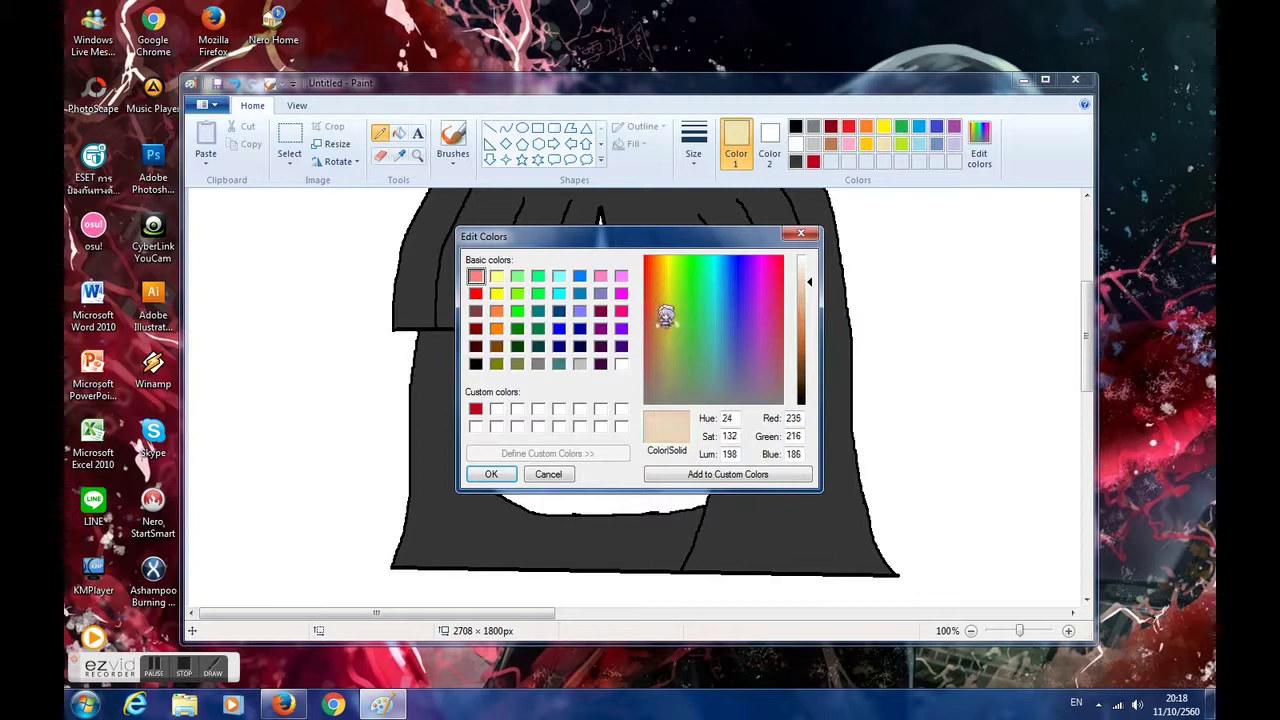
pyautogui.moveTo(812, 305); pyautogui.dragTo(818, 276)
pyautogui.click(756, 470)
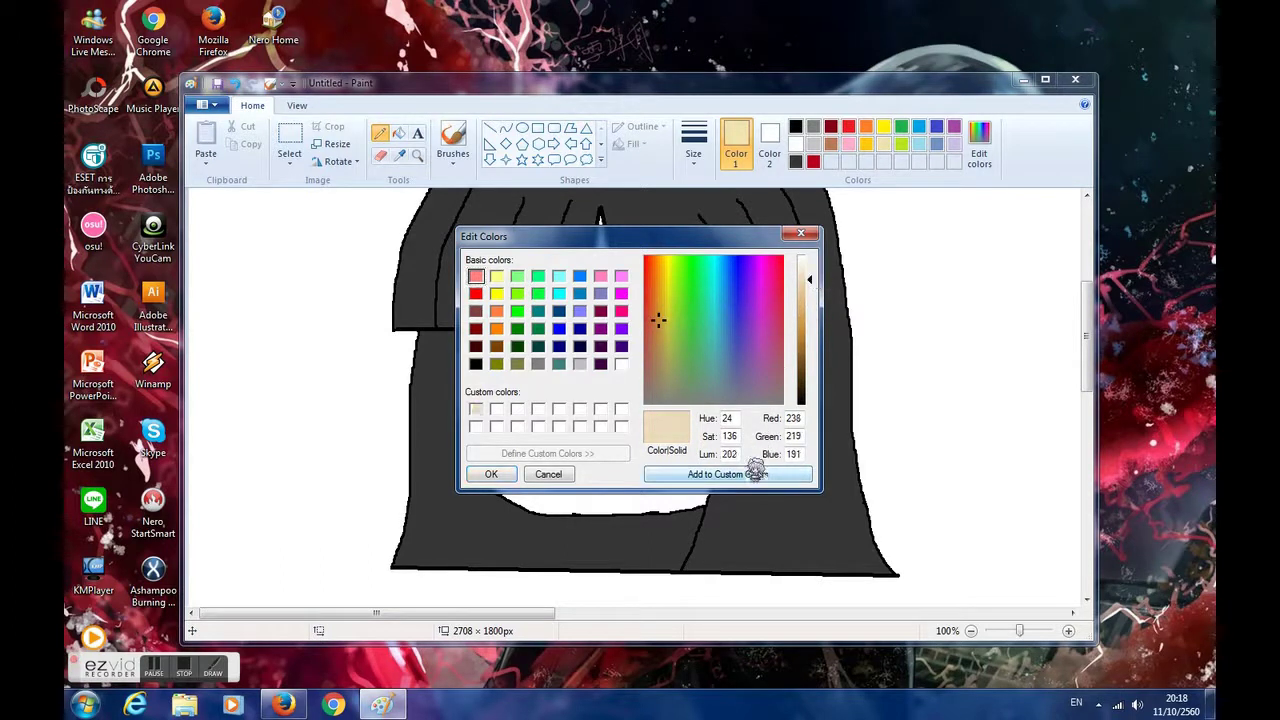
pyautogui.click(496, 474)
pyautogui.click(398, 133)
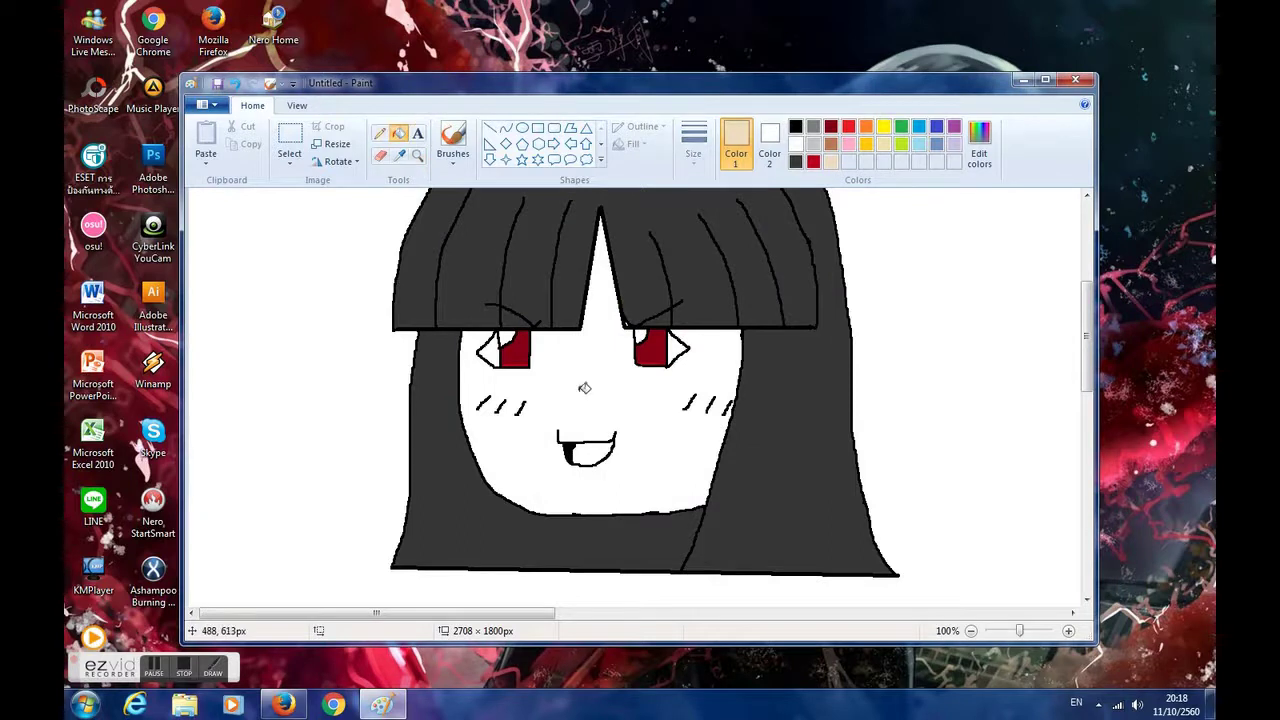
pyautogui.click(584, 388)
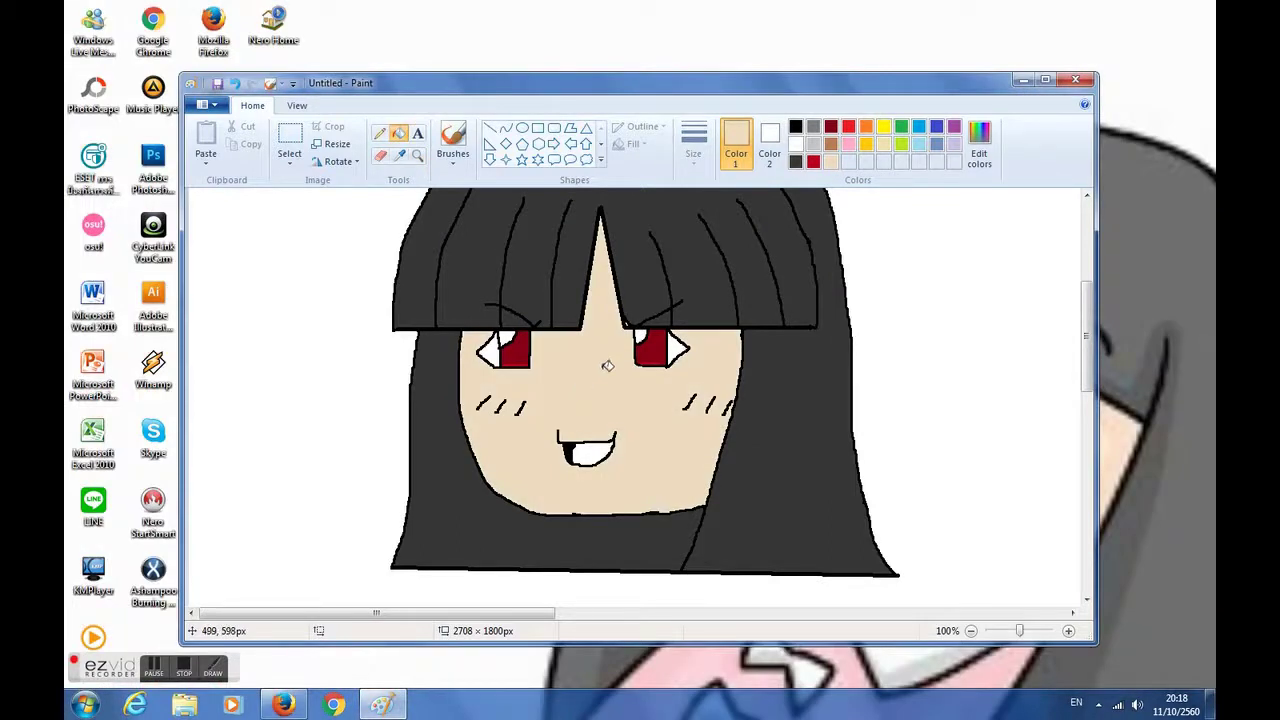
# Adjust the skin tone to a slightly lighter custom colour (239, 223, 192) and refill the face with it
pyautogui.click(979, 145)
pyautogui.moveTo(805, 318); pyautogui.dragTo(805, 283)
pyautogui.moveTo(660, 318)
pyautogui.mouseDown()
pyautogui.moveTo(670, 305)
pyautogui.moveTo(660, 312)
pyautogui.mouseUp()
pyautogui.moveTo(806, 292); pyautogui.dragTo(815, 277)
pyautogui.click(740, 474)
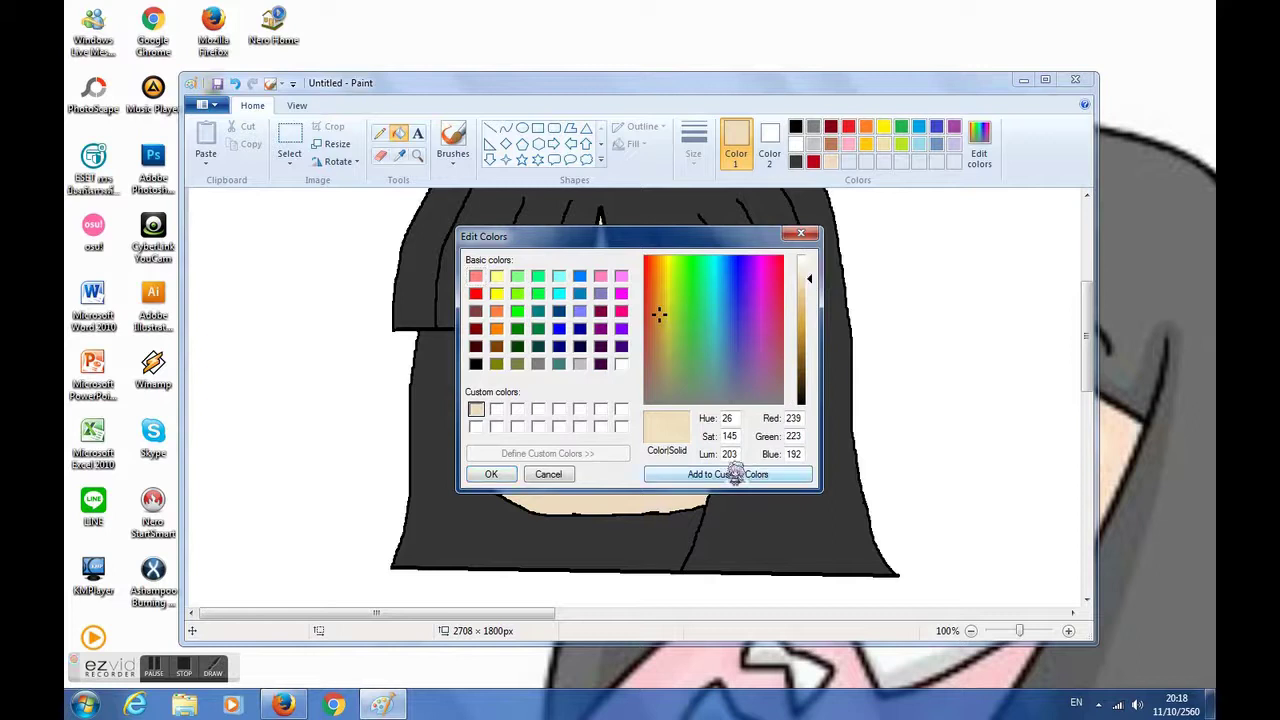
pyautogui.click(502, 470)
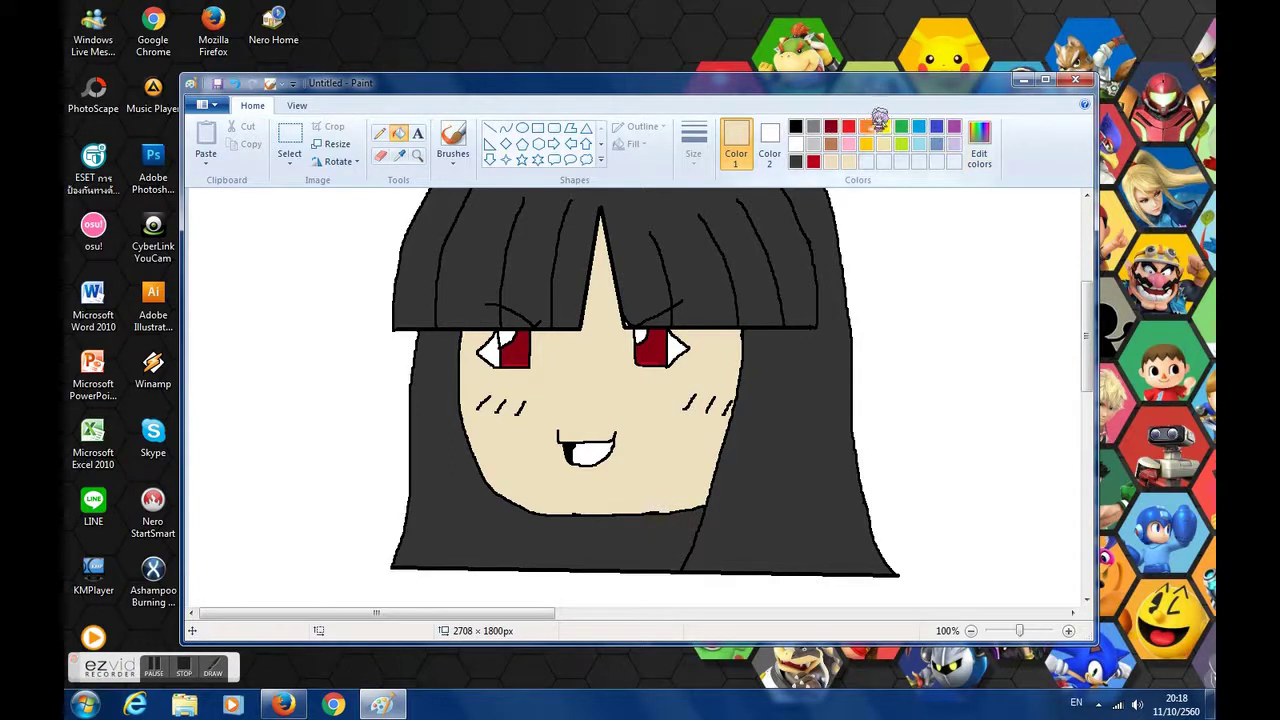
# Shade the mouth beside its black corner in dark red with the Pencil and fill the remaining white part with a lighter custom red
pyautogui.click(831, 126)
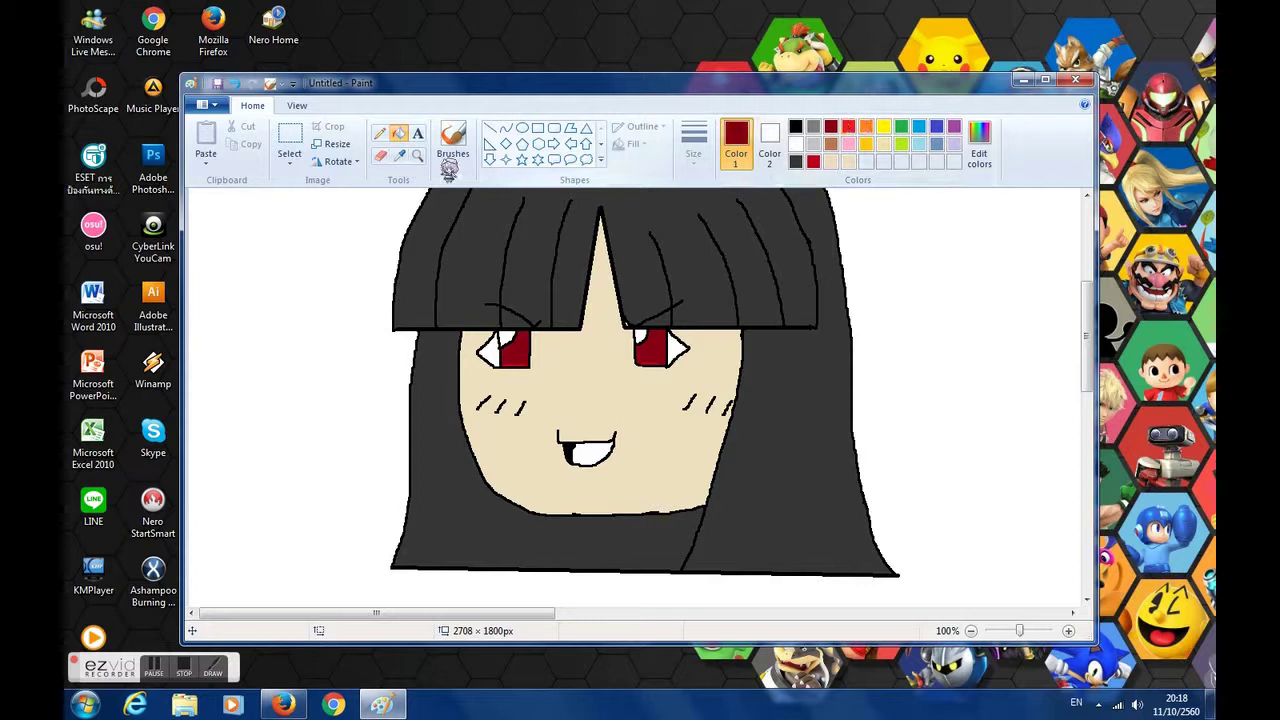
pyautogui.click(379, 133)
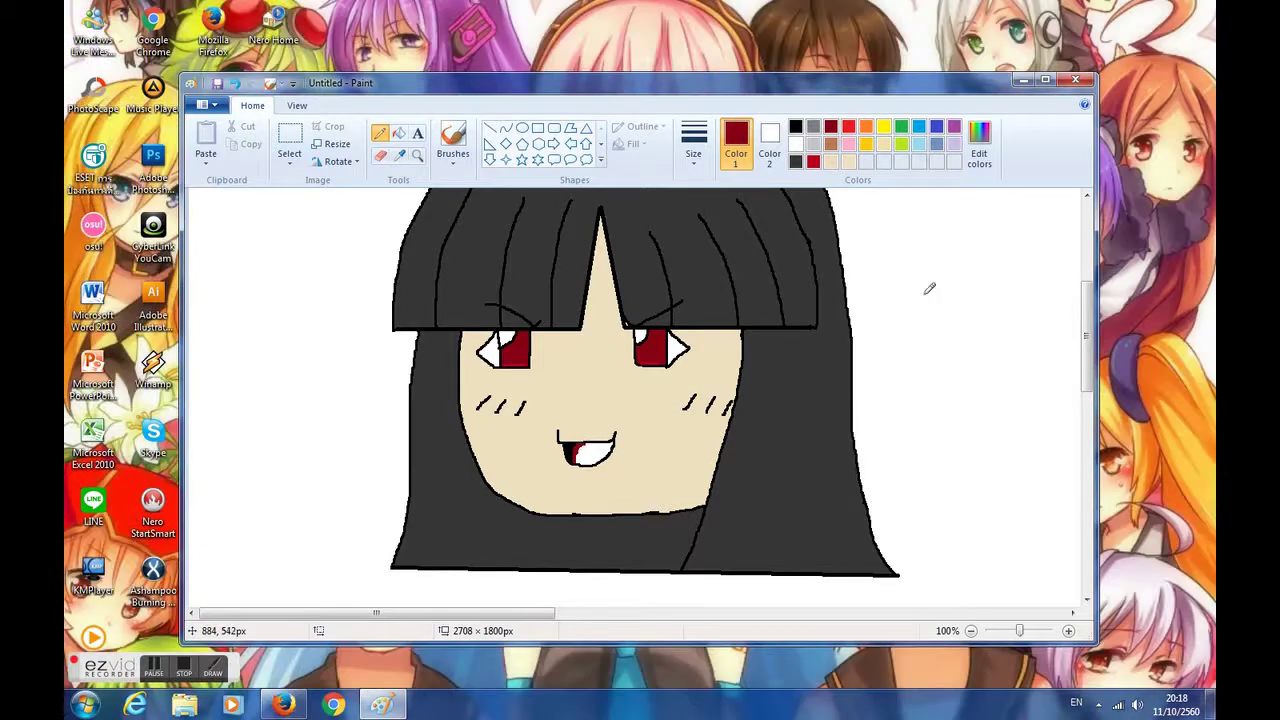
pyautogui.click(979, 145)
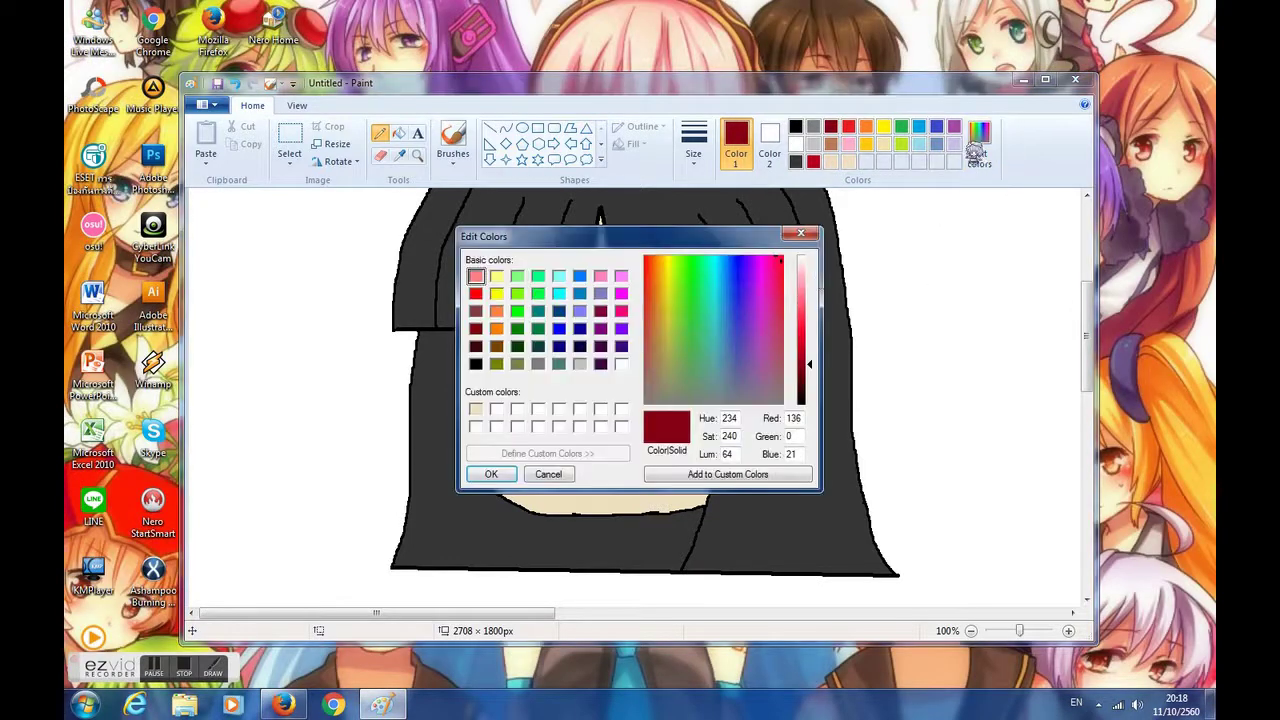
pyautogui.click(816, 338)
pyautogui.moveTo(816, 338)
pyautogui.mouseDown()
pyautogui.moveTo(816, 295)
pyautogui.moveTo(816, 316)
pyautogui.mouseUp()
pyautogui.click(720, 468)
pyautogui.click(491, 474)
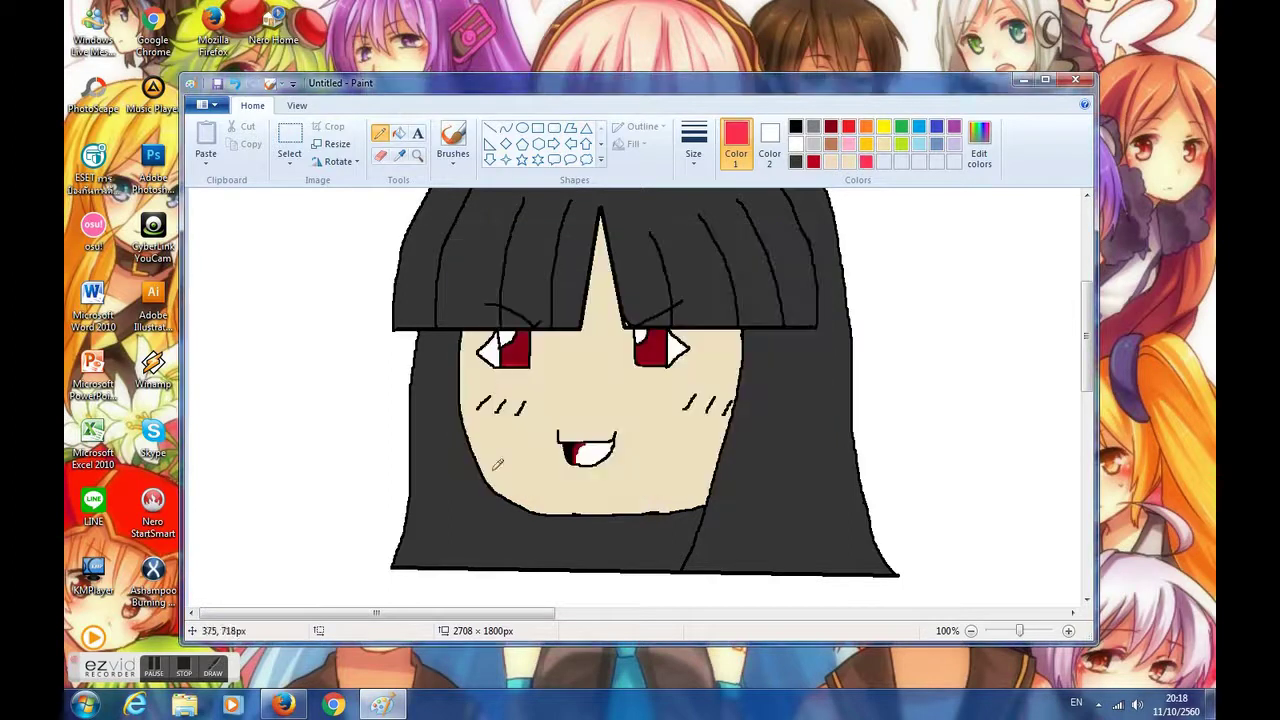
pyautogui.click(398, 133)
pyautogui.click(592, 452)
pyautogui.scroll(2, 627, 330)
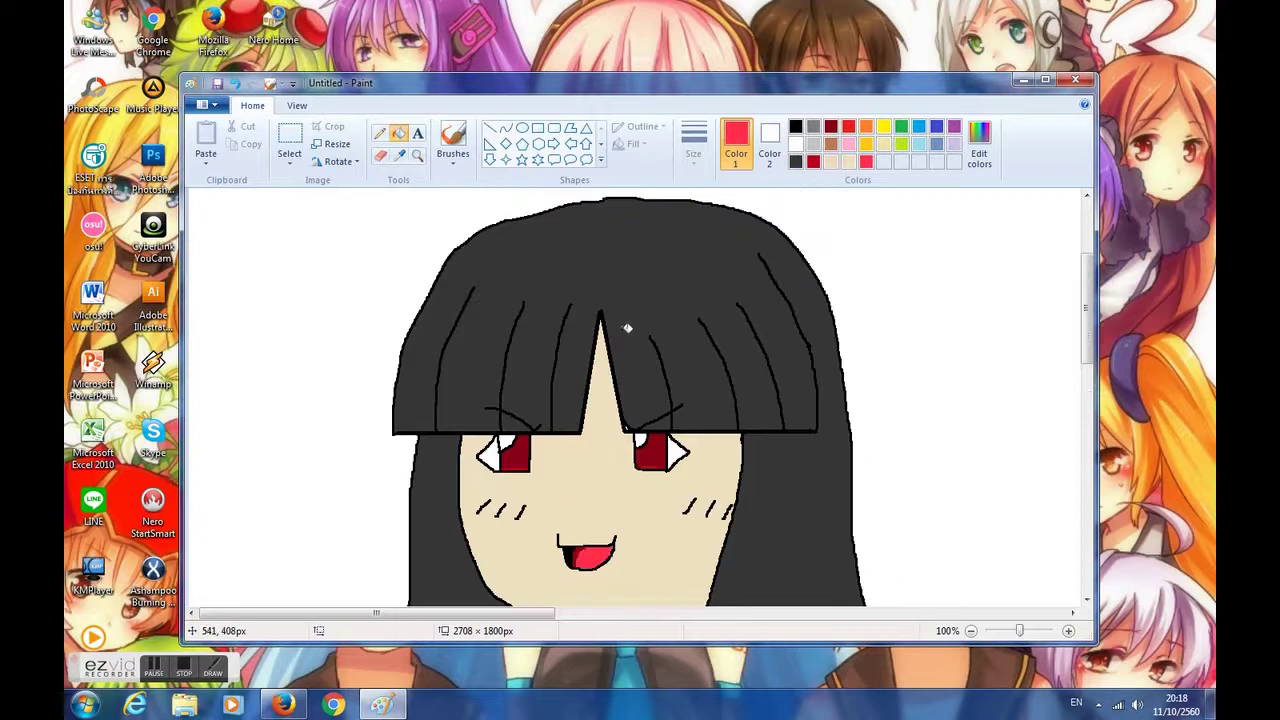
pyautogui.scroll(-3, 627, 328)
pyautogui.scroll(5, 627, 328)
pyautogui.scroll(-5, 627, 328)
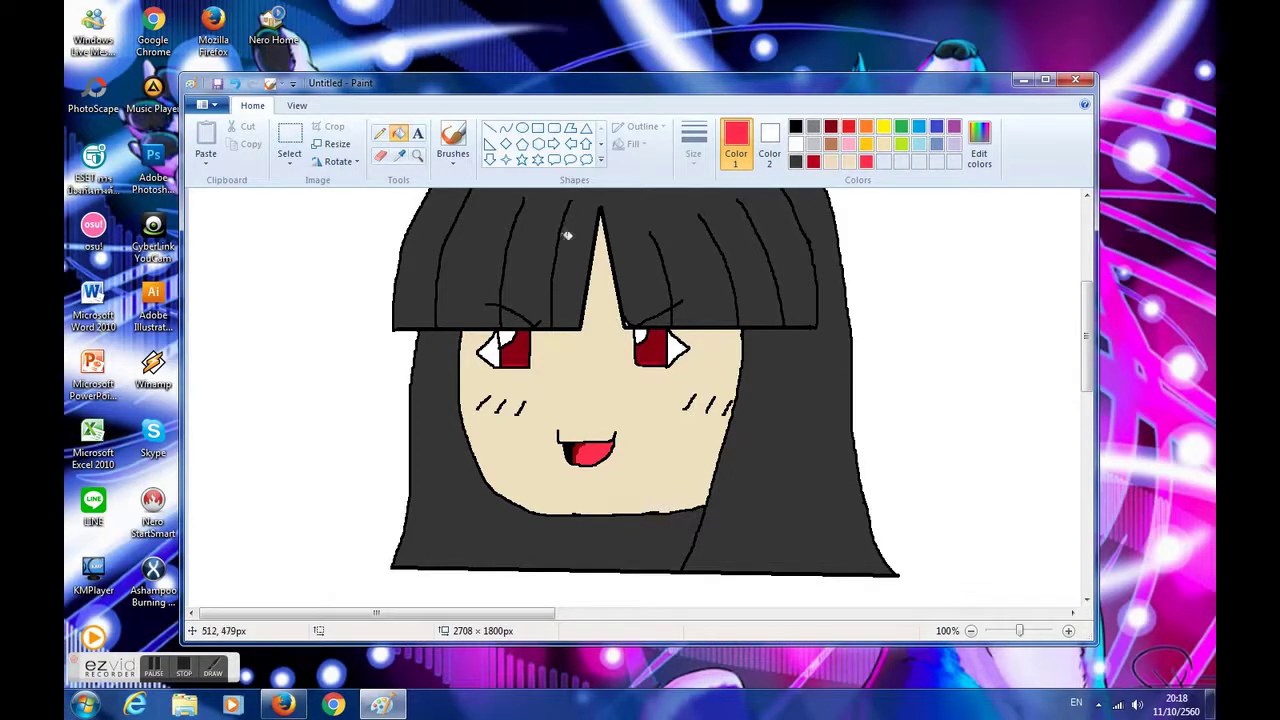
# Add the text "Shall i use this as my profile pic?" at size 22 below the drawing
pyautogui.click(418, 133)
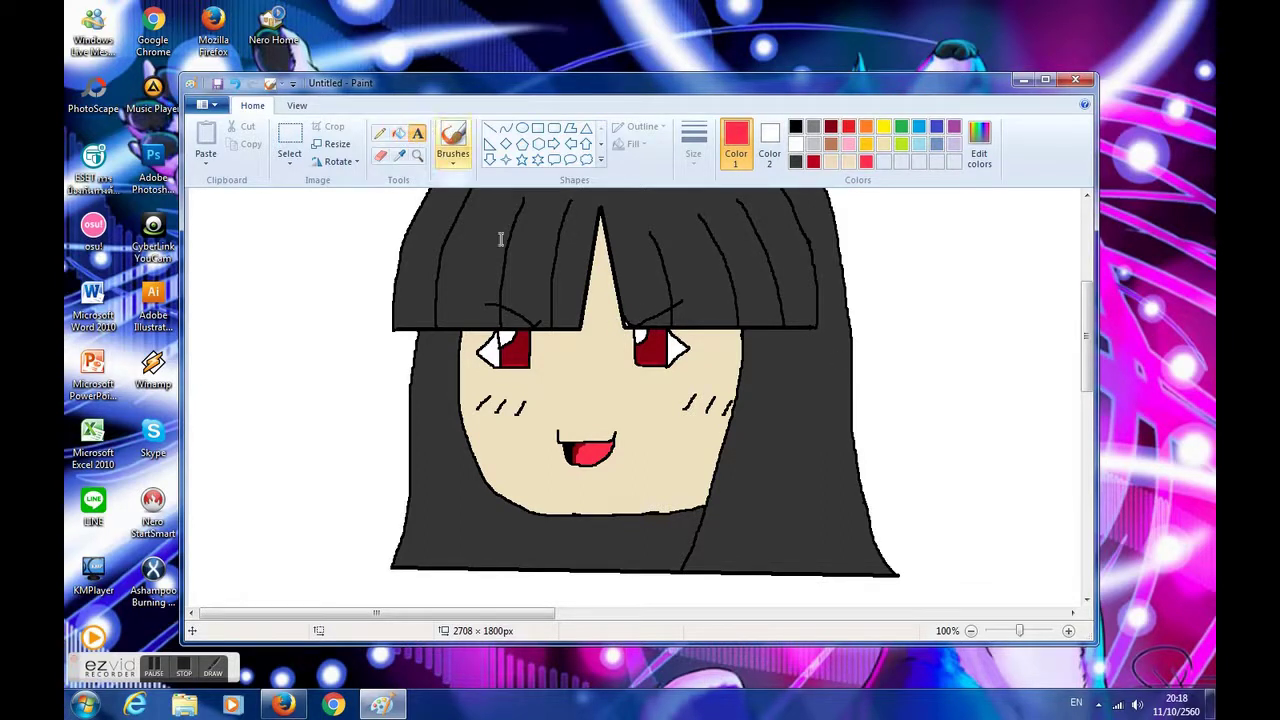
pyautogui.scroll(-6, 500, 238)
pyautogui.click(460, 295)
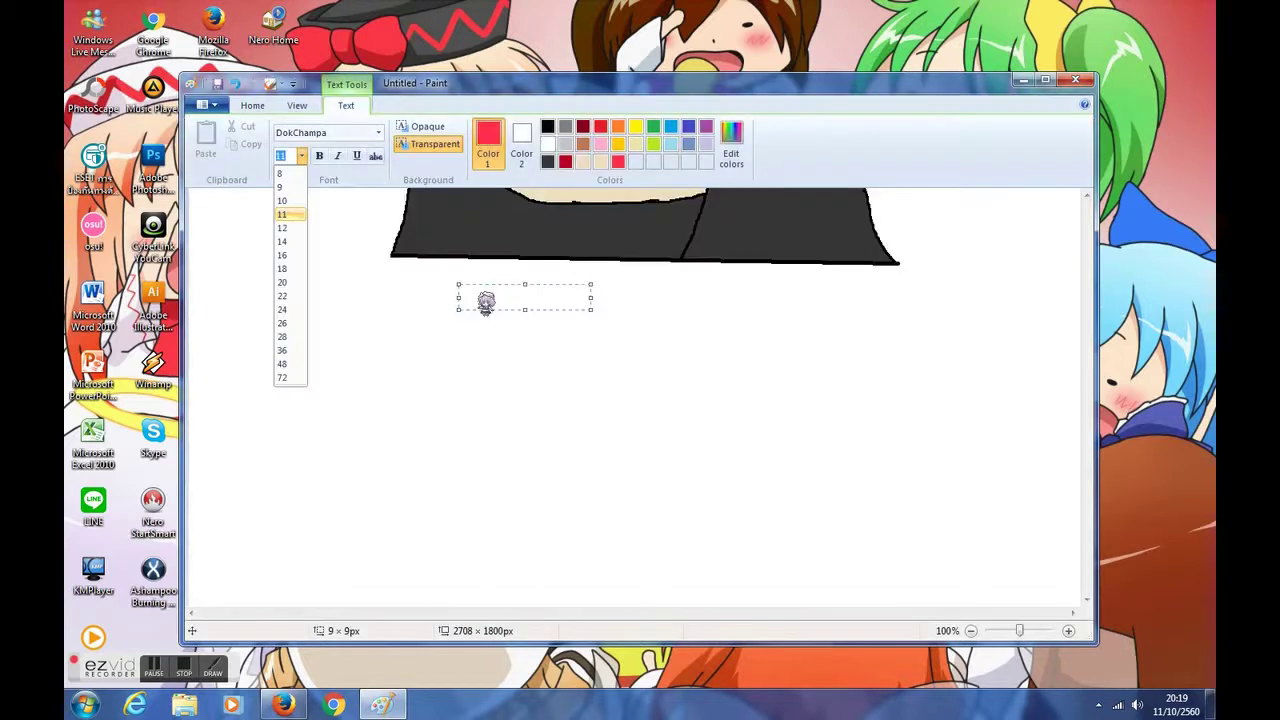
pyautogui.click(287, 295)
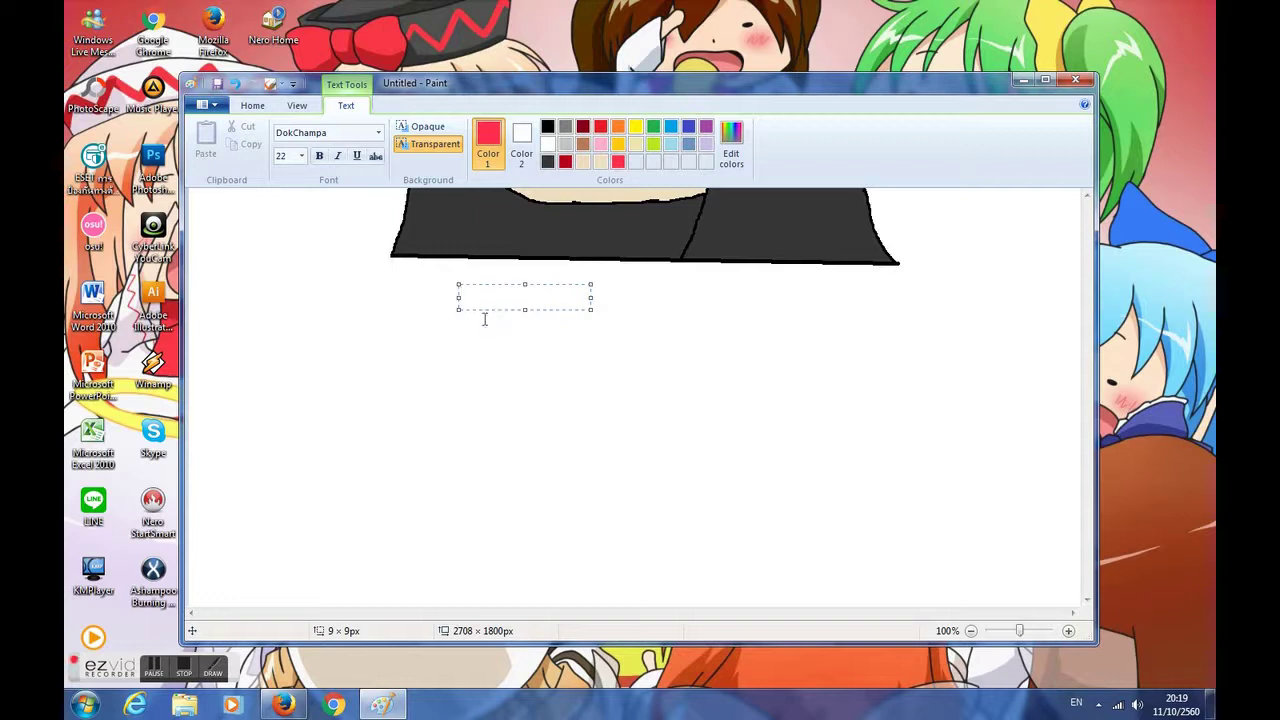
pyautogui.write('S')
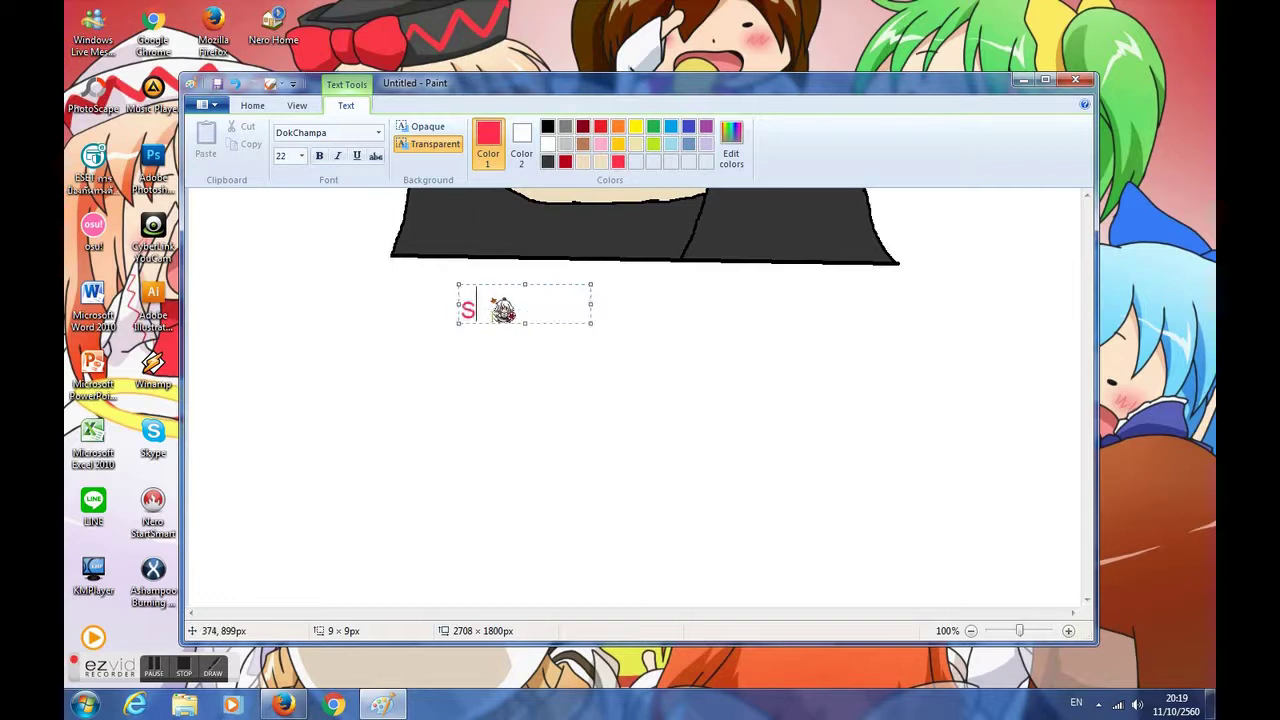
pyautogui.write('hall i use this as my prof')
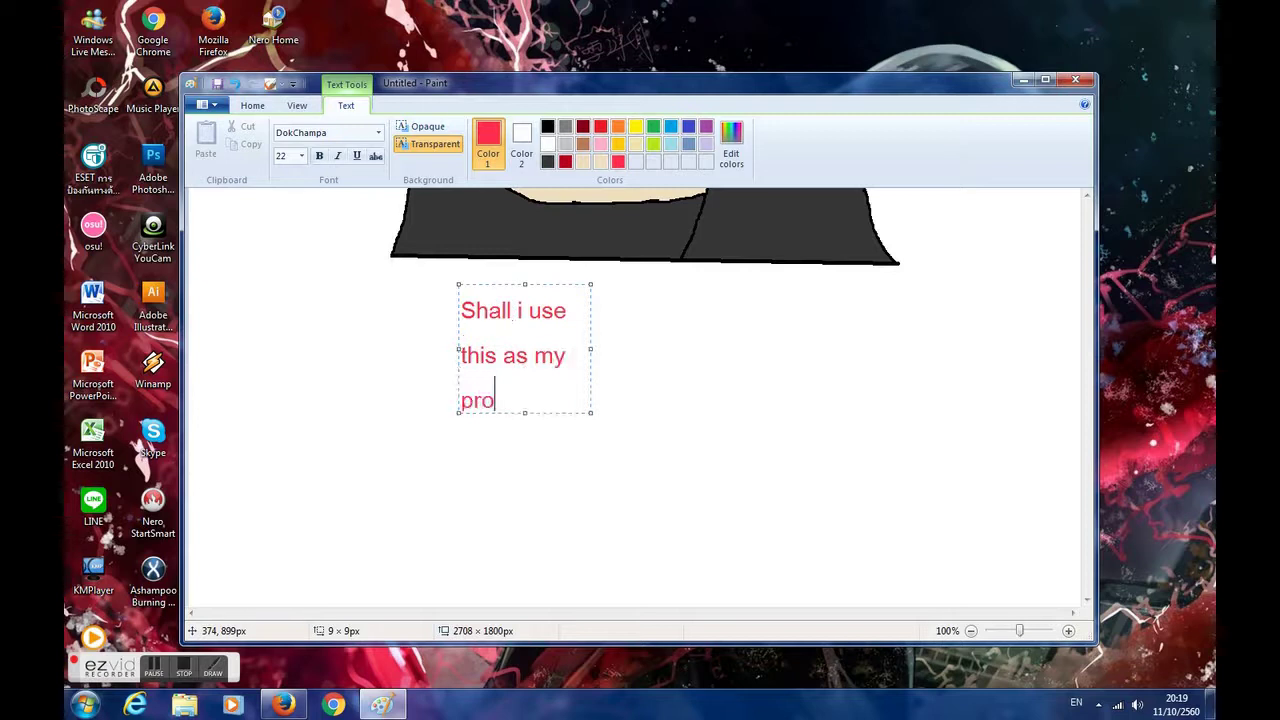
pyautogui.write('ile pic?')
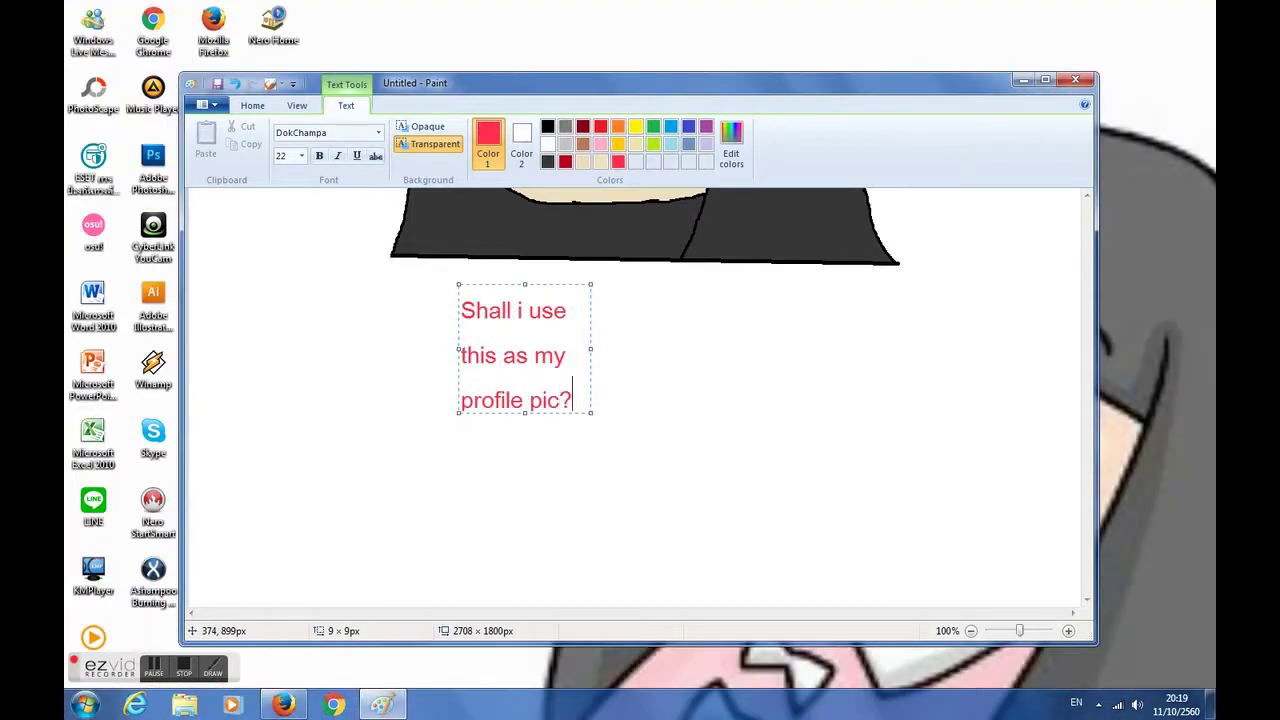
pyautogui.click(977, 626)
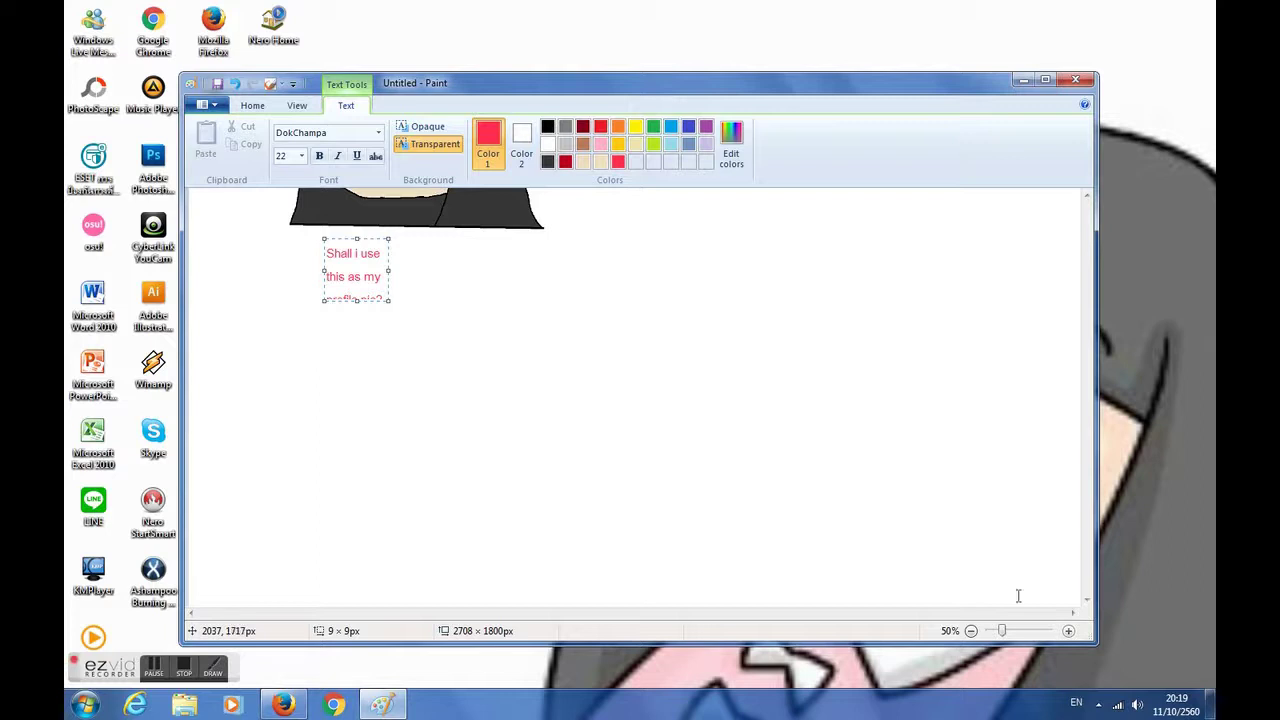
pyautogui.click(1068, 630)
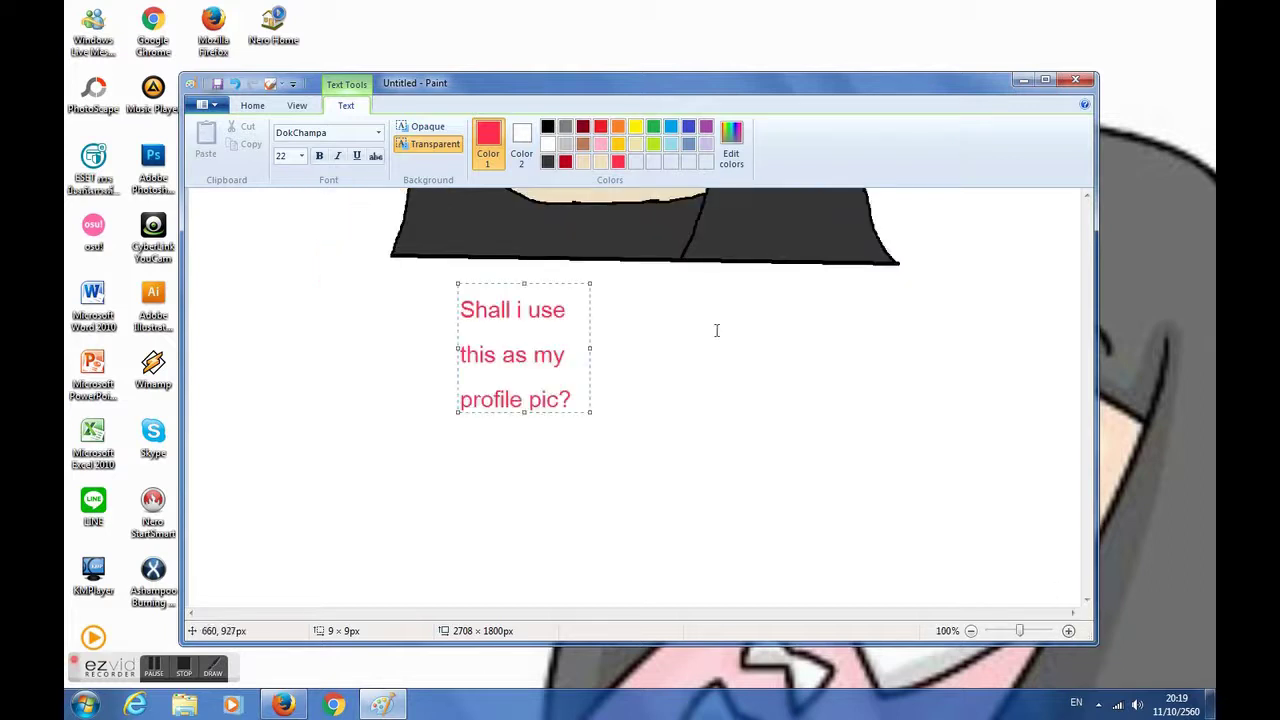
pyautogui.click(262, 106)
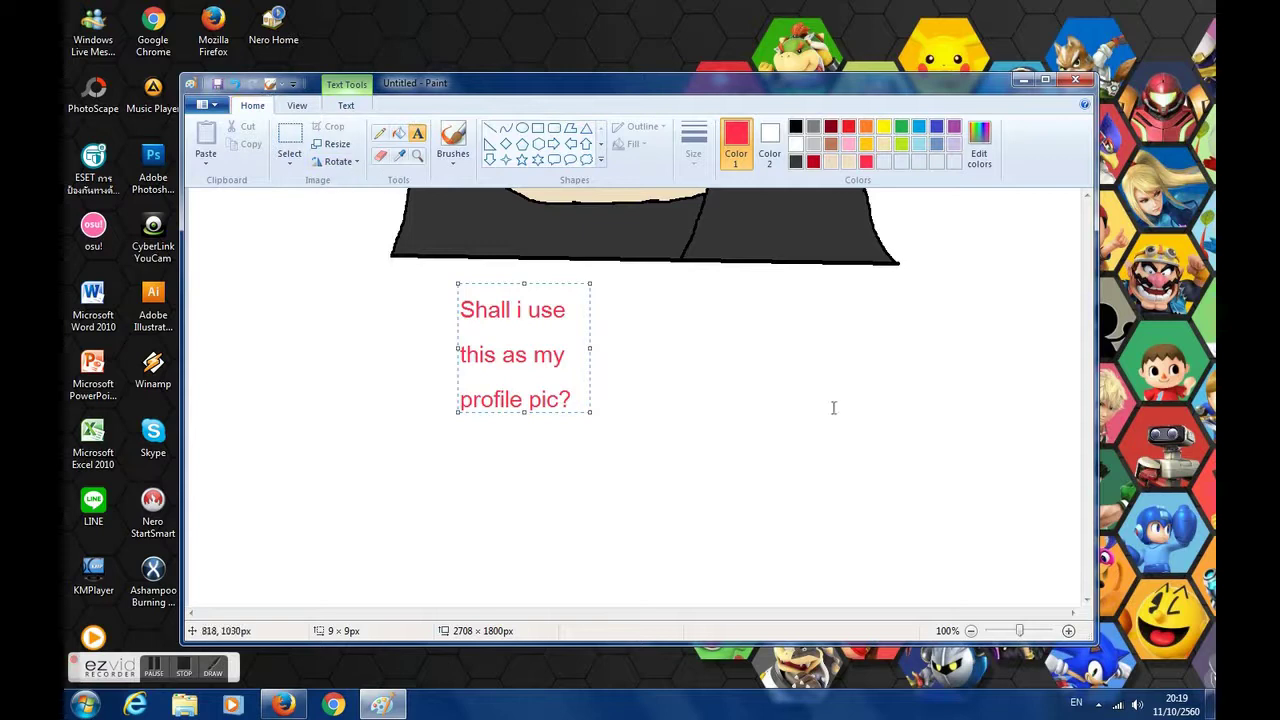
# Add a second text "zz" in the blank area to the lower right of the profile pic question
pyautogui.click(740, 430)
pyautogui.write('ZZ')
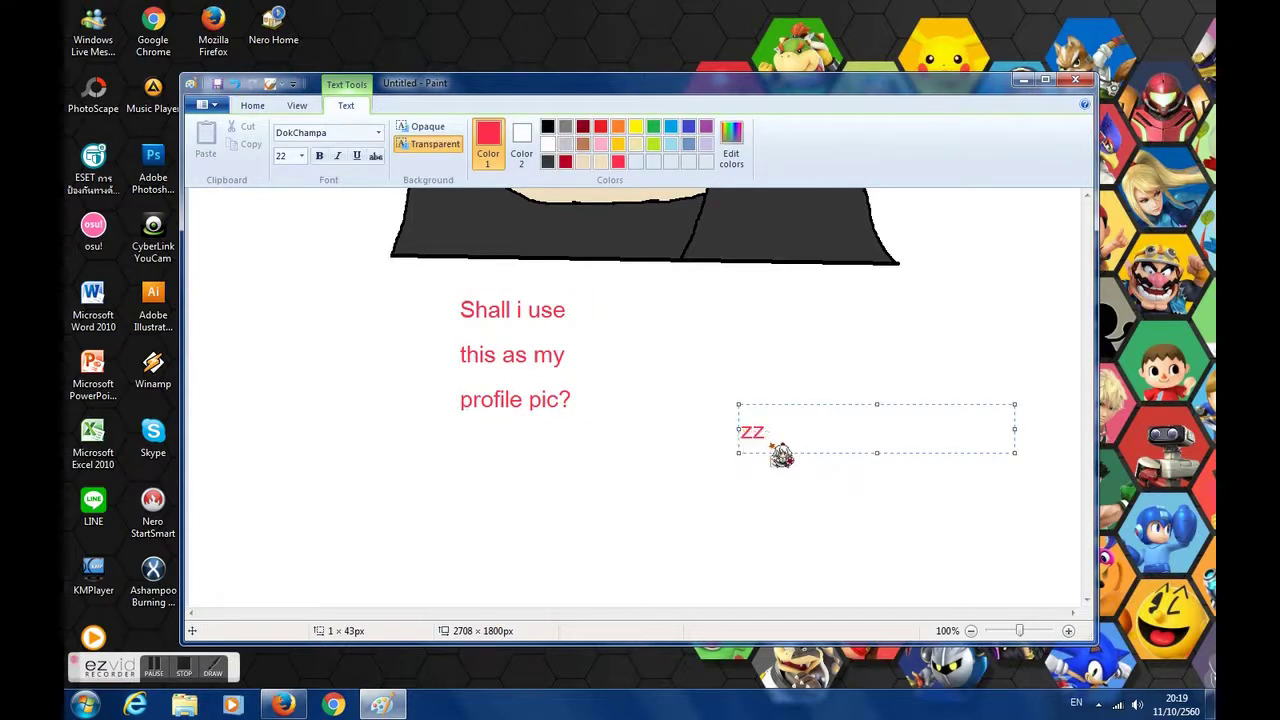
pyautogui.press('alt')
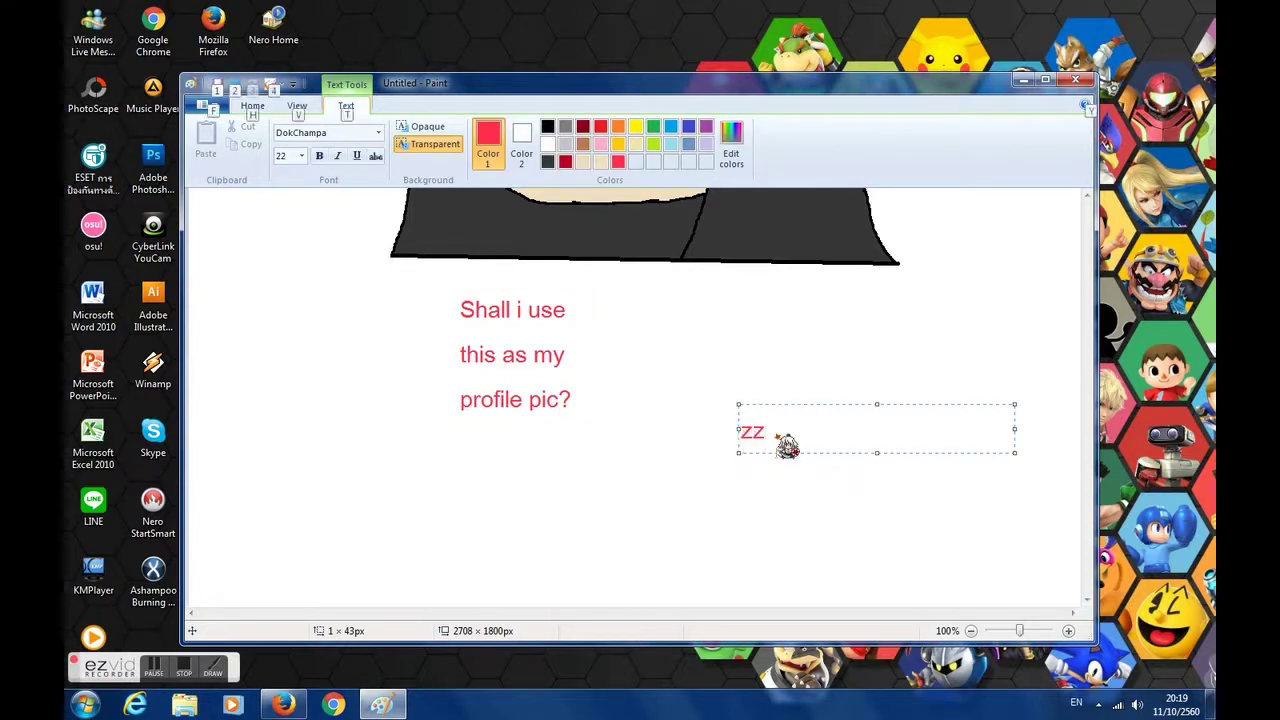
pyautogui.click(193, 662)
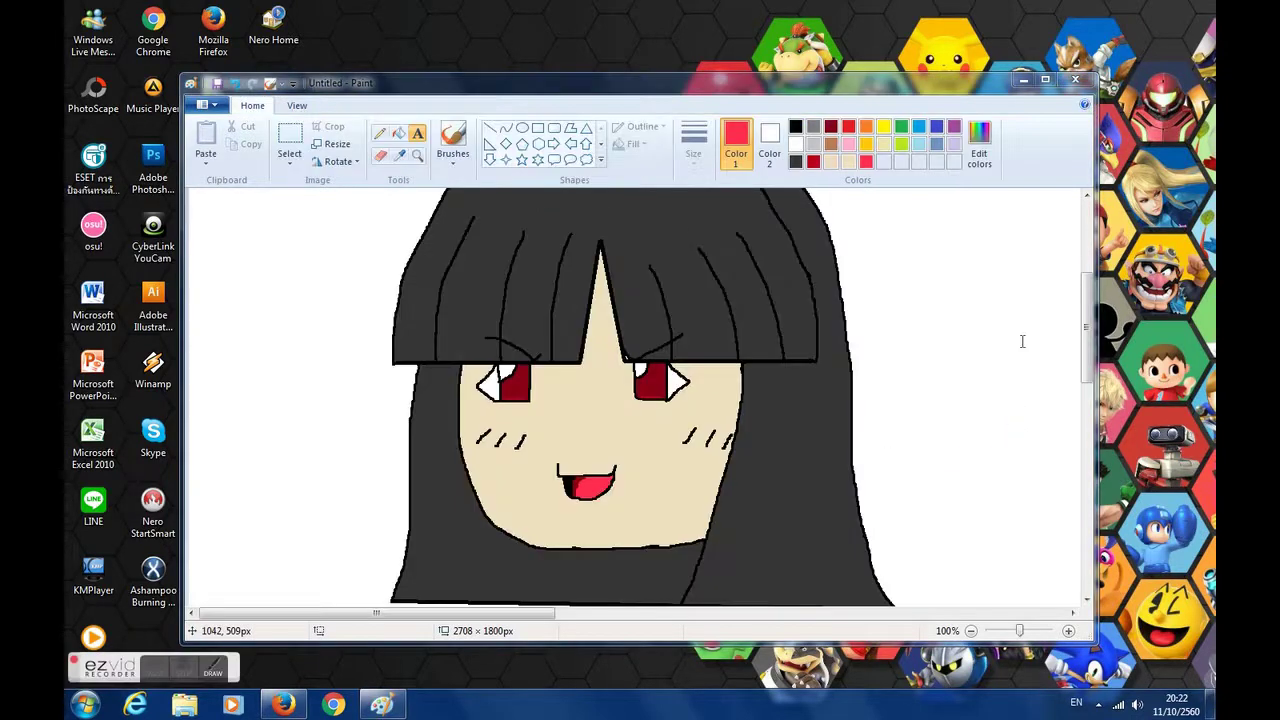
pyautogui.click(1068, 630)
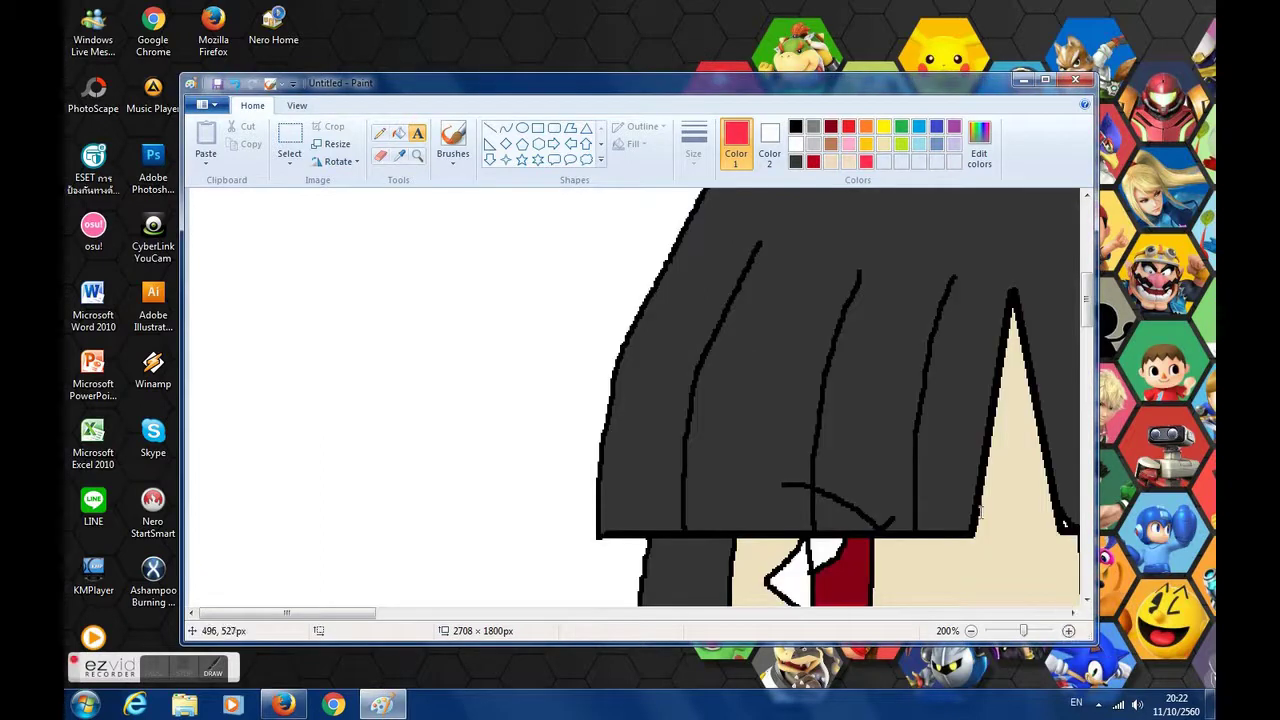
pyautogui.click(971, 630)
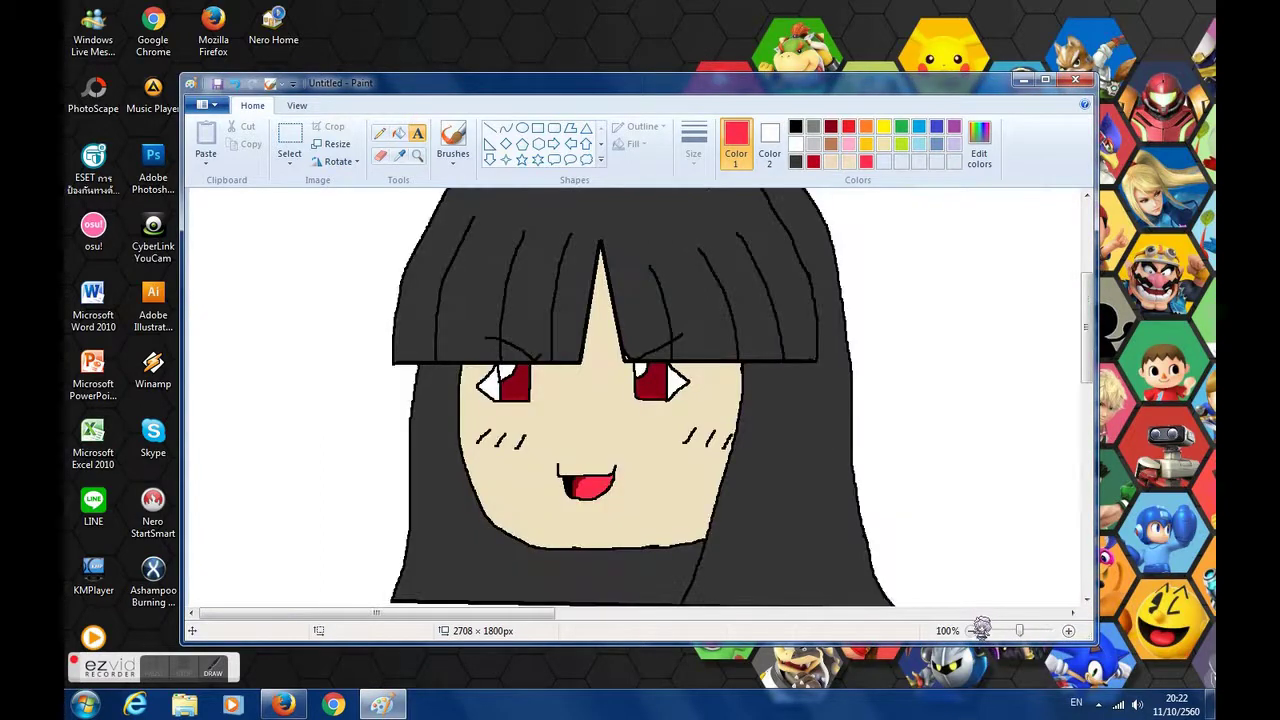
pyautogui.click(971, 630)
pyautogui.moveTo(1091, 353); pyautogui.dragTo(1091, 323)
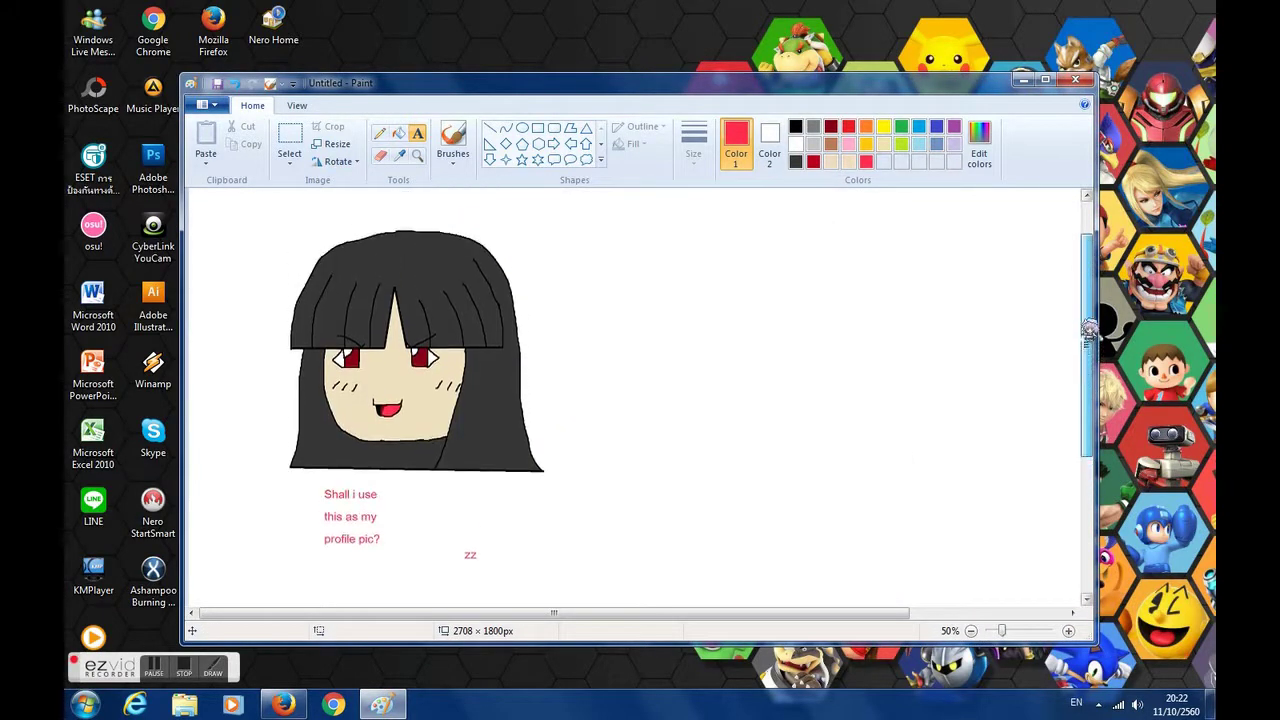